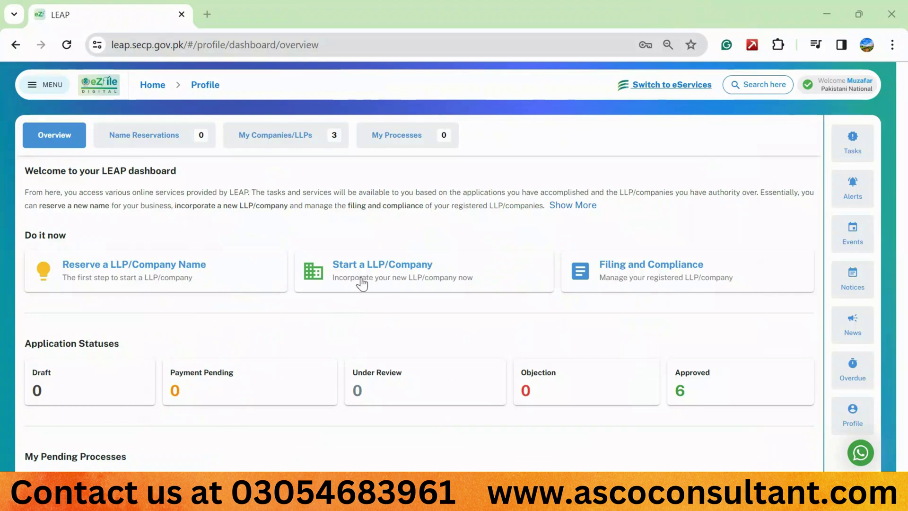
# Start a new application of type LLP/Company Incorporation and proceed to name selection.
pyautogui.click(390, 282)
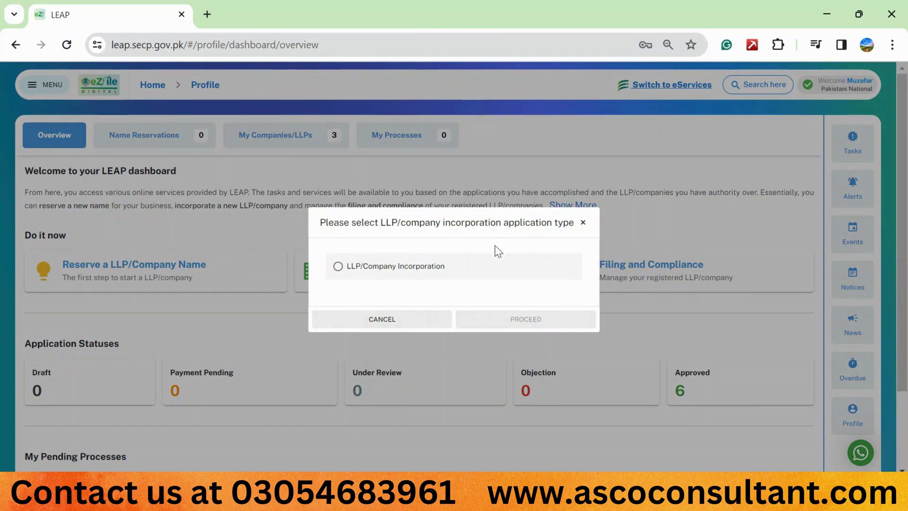
pyautogui.click(345, 272)
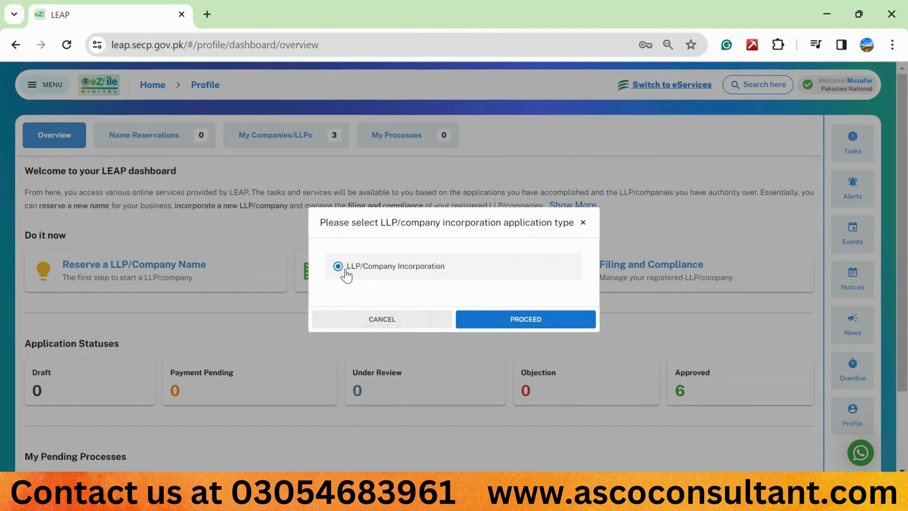
pyautogui.click(505, 326)
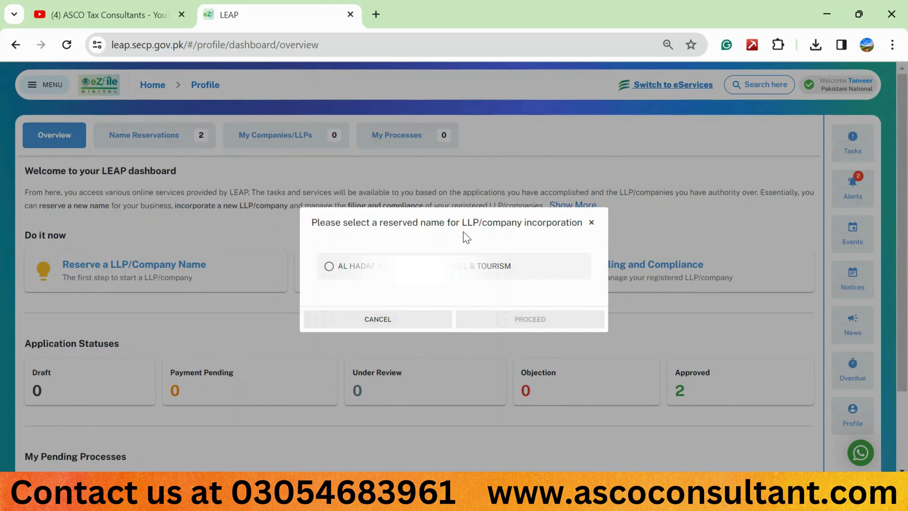
# Choose the reserved AL HADAF travel and tourism name and proceed with it.
pyautogui.click(352, 269)
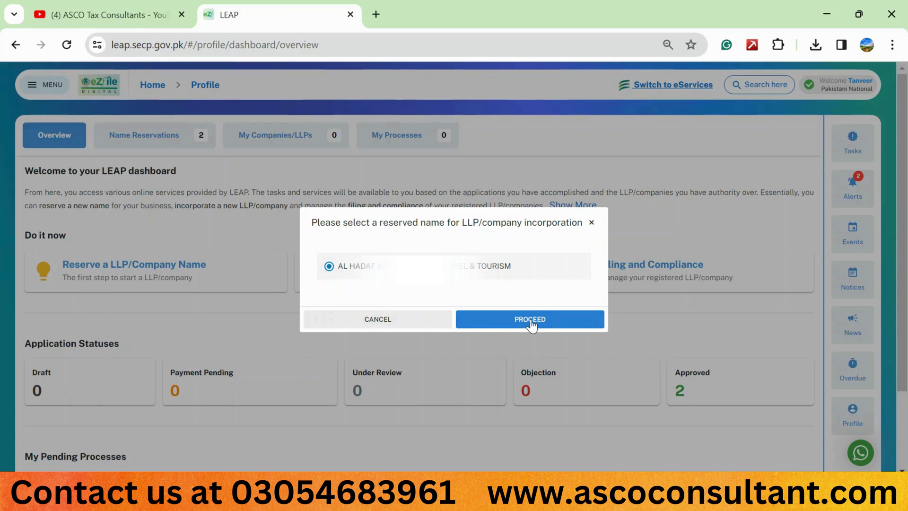
pyautogui.click(531, 319)
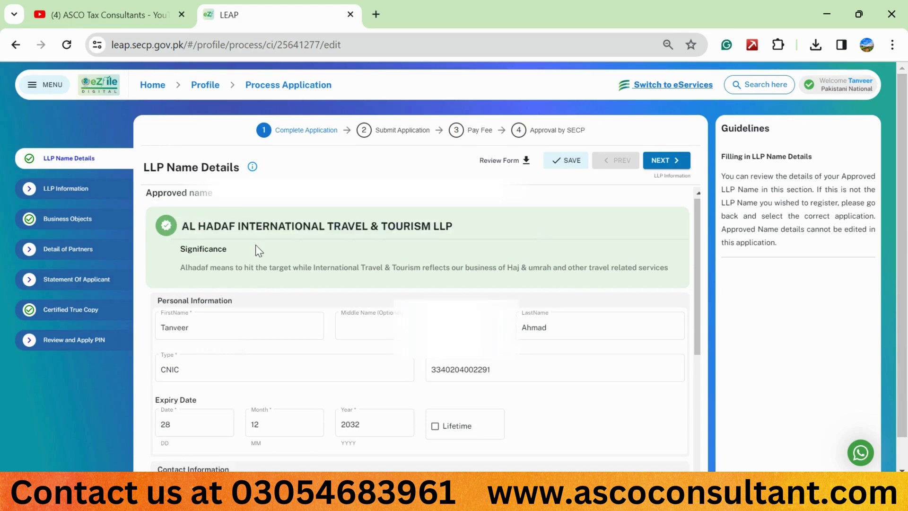
# Review the pre-filled approved name and applicant details, then continue to LLP Information.
pyautogui.scroll(-1, 256, 246)
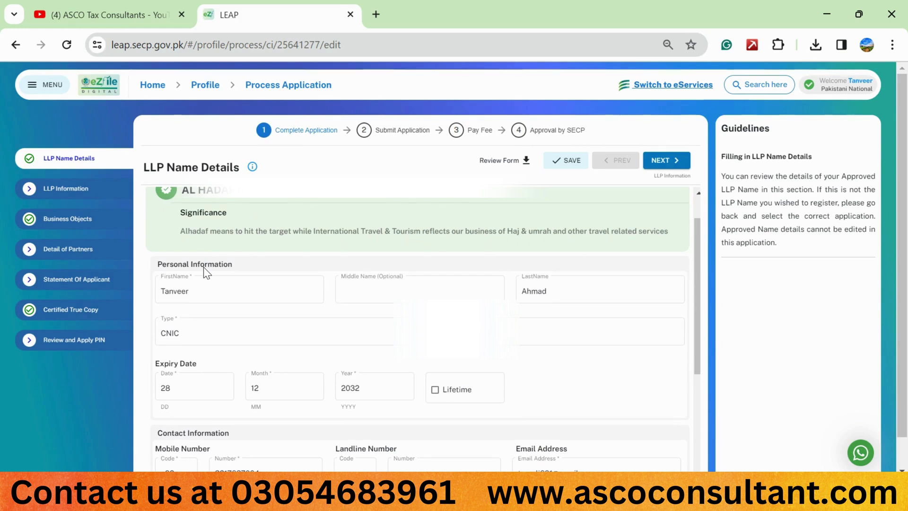
pyautogui.scroll(-2, 275, 329)
pyautogui.scroll(-2, 273, 325)
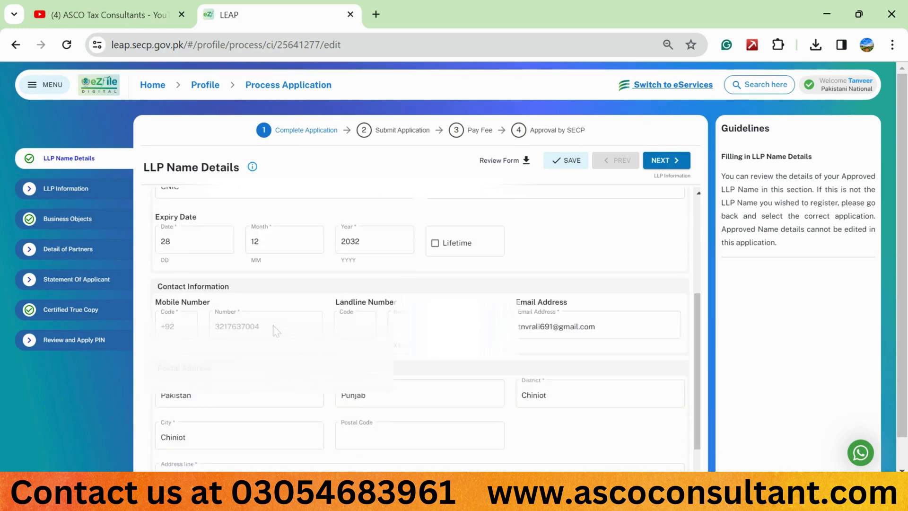
pyautogui.scroll(4, 274, 326)
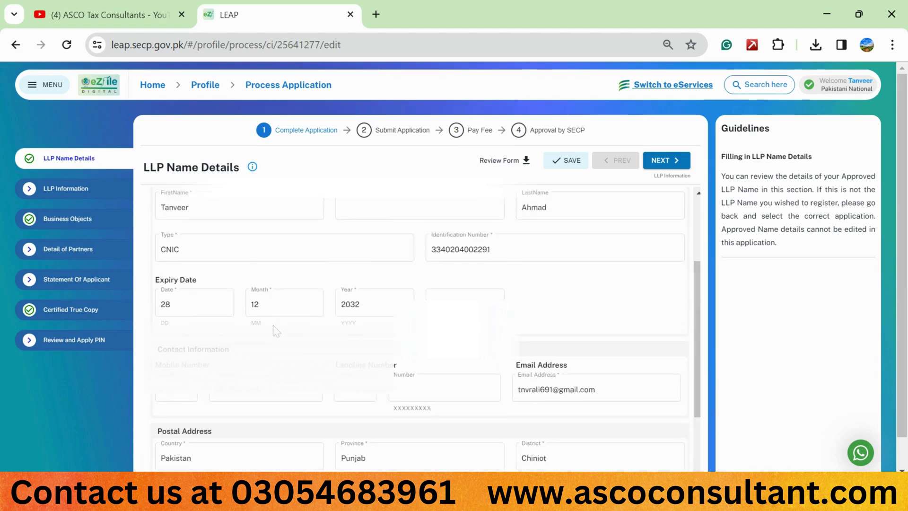
pyautogui.scroll(1, 273, 325)
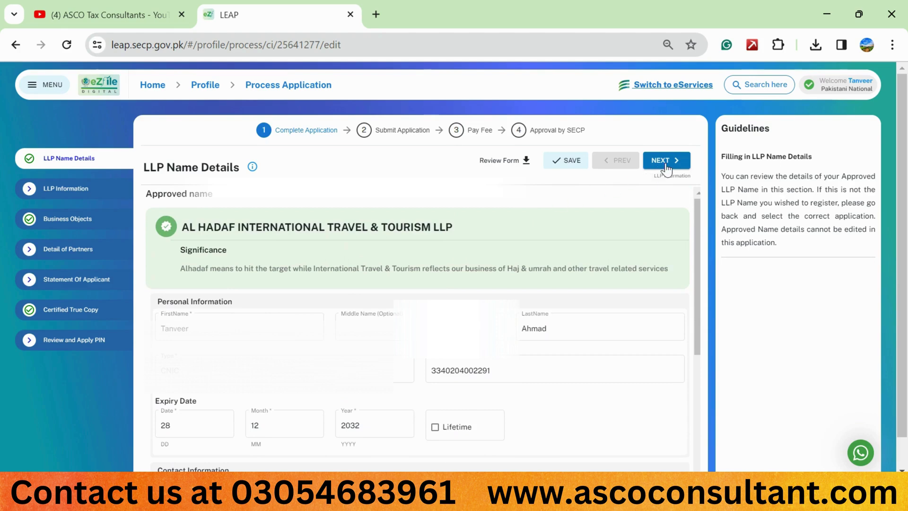
pyautogui.click(666, 161)
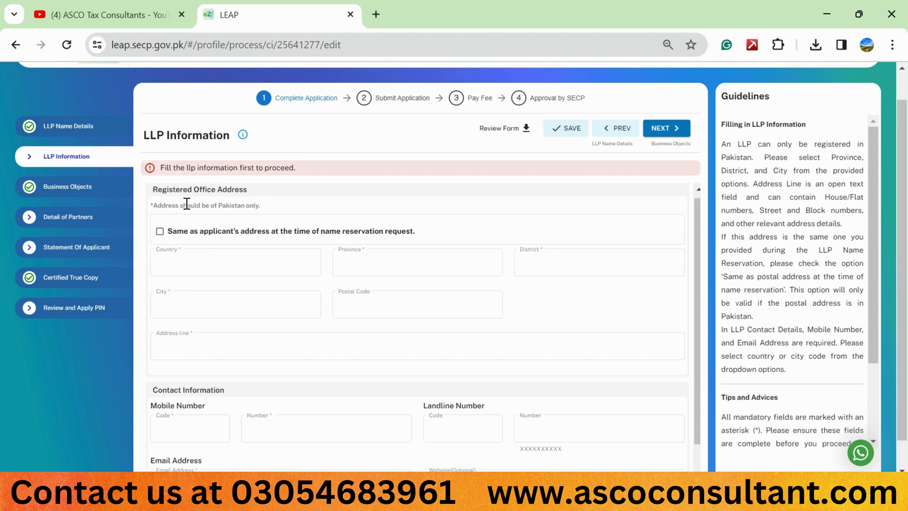
# Set the registered office country to Pakistan and province to Punjab.
pyautogui.click(250, 265)
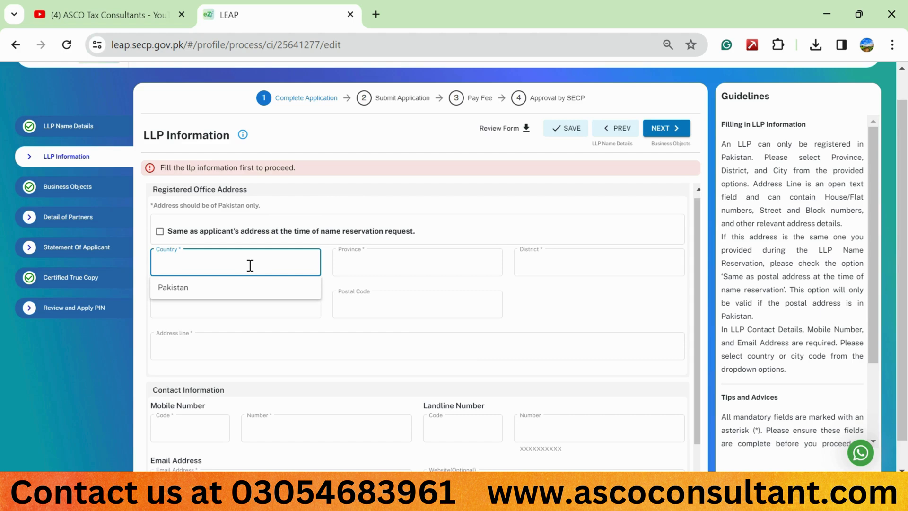
pyautogui.click(217, 288)
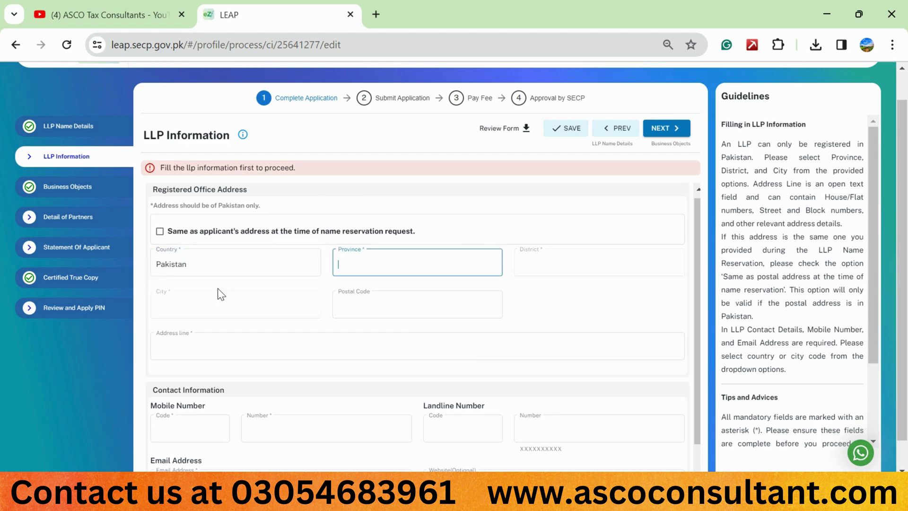
pyautogui.write('pun')
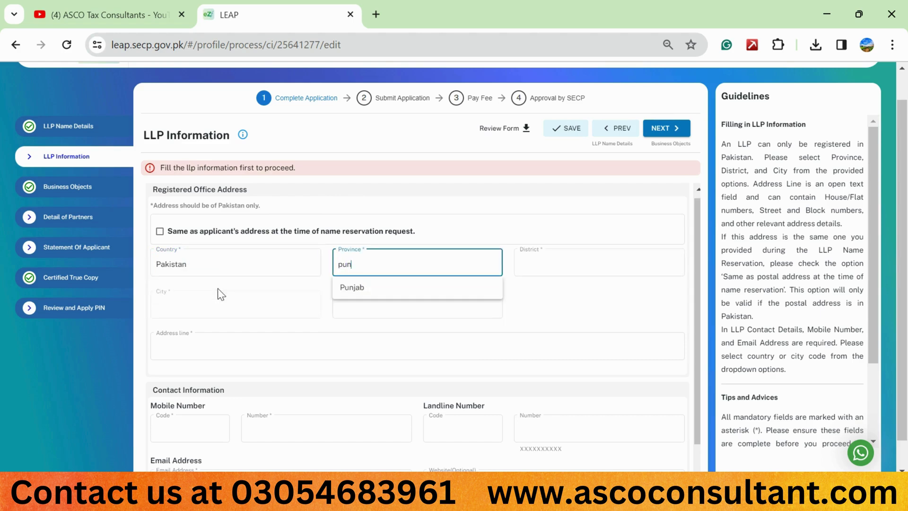
pyautogui.press('BackSpace')
pyautogui.press('BackSpace')
pyautogui.press('BackSpace')
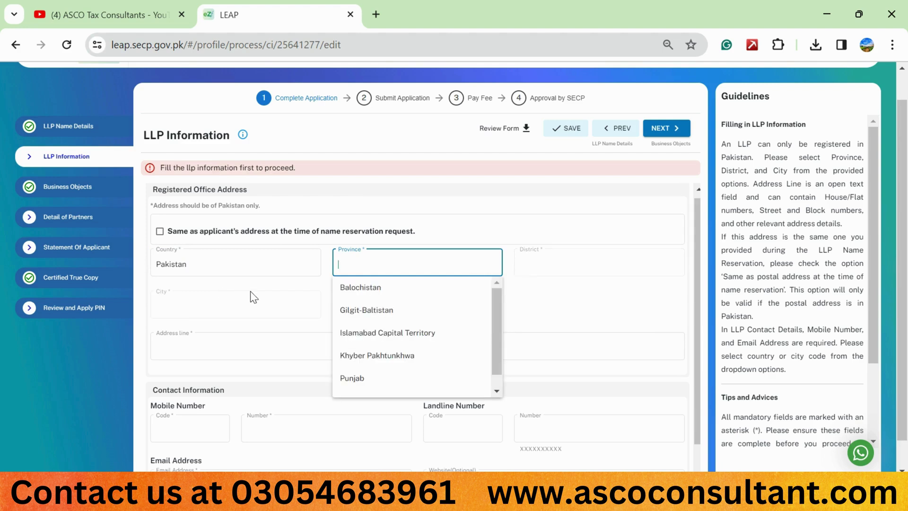
pyautogui.write('pu')
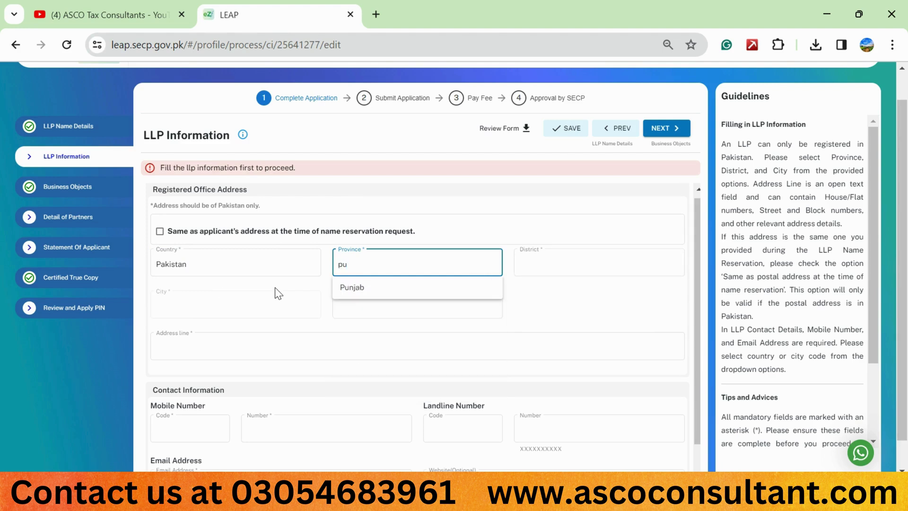
pyautogui.click(367, 289)
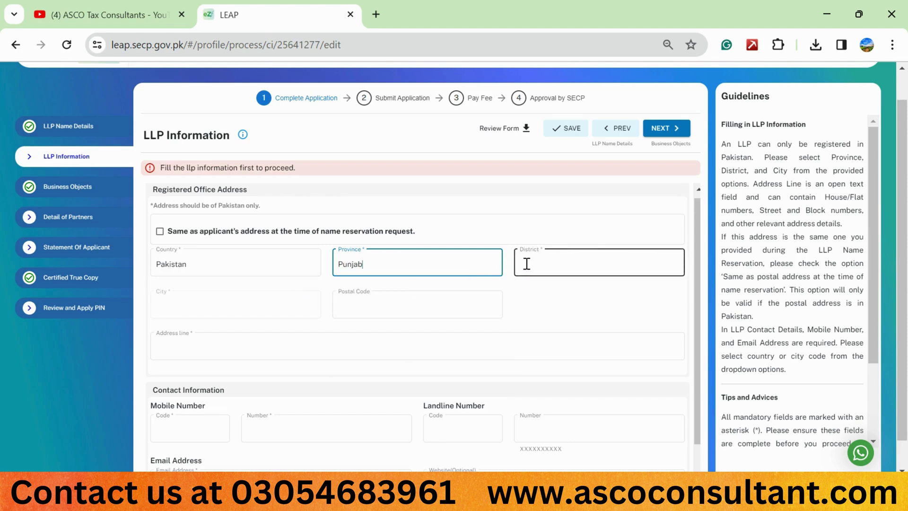
pyautogui.click(526, 264)
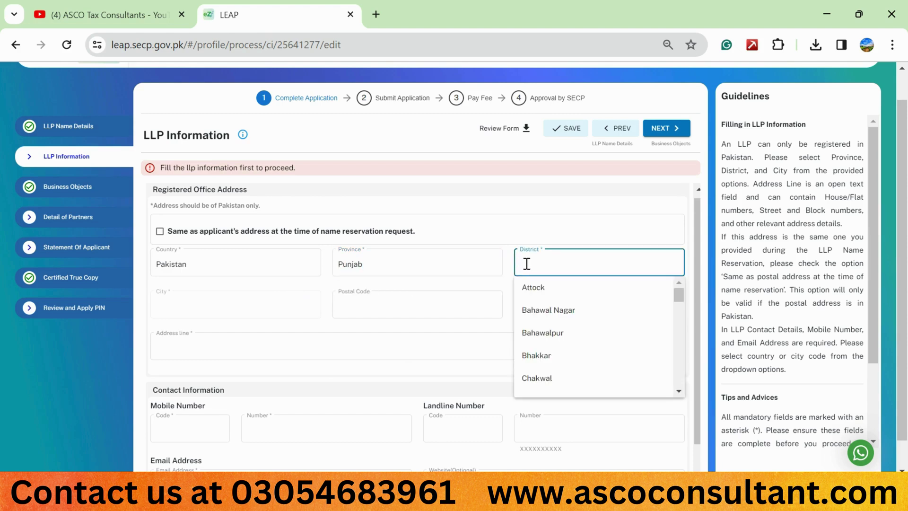
pyautogui.click(395, 263)
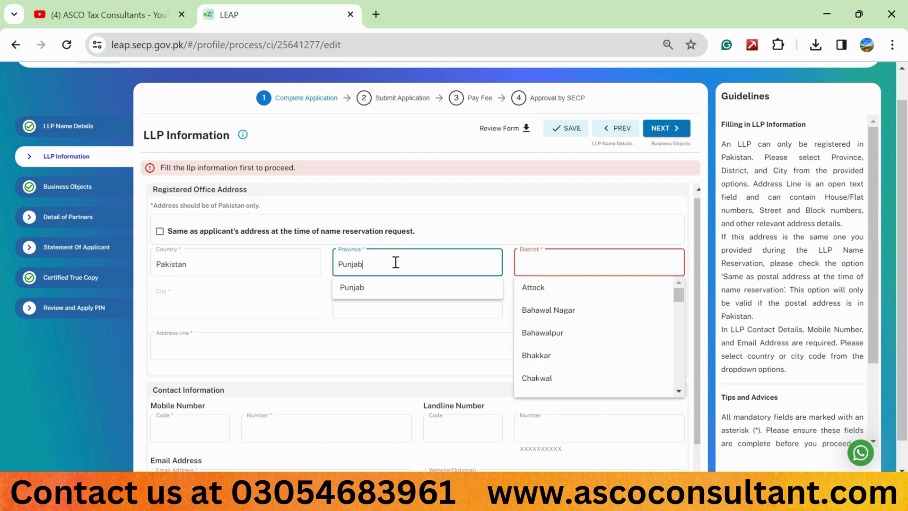
pyautogui.press('BackSpace')
pyautogui.press('BackSpace')
pyautogui.press('BackSpace')
pyautogui.press('BackSpace')
pyautogui.press('BackSpace')
pyautogui.press('BackSpace')
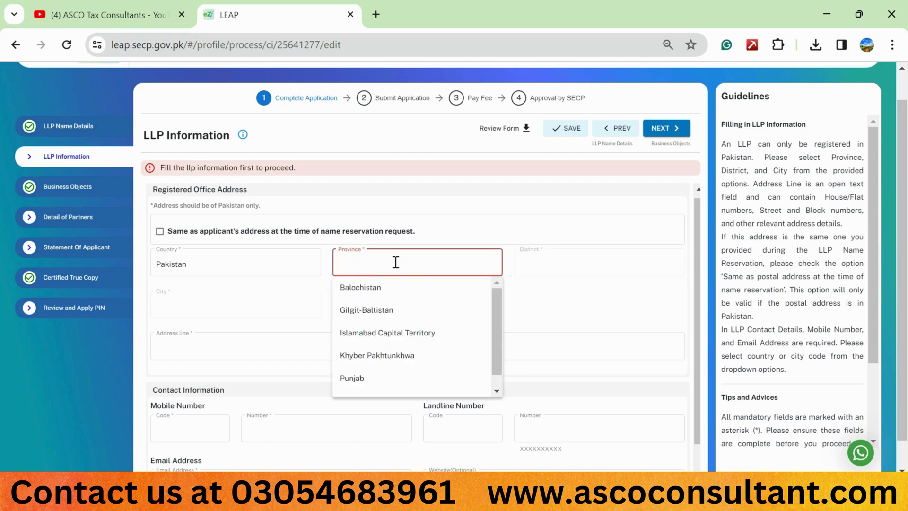
pyautogui.click(299, 293)
pyautogui.click(383, 268)
pyautogui.click(396, 380)
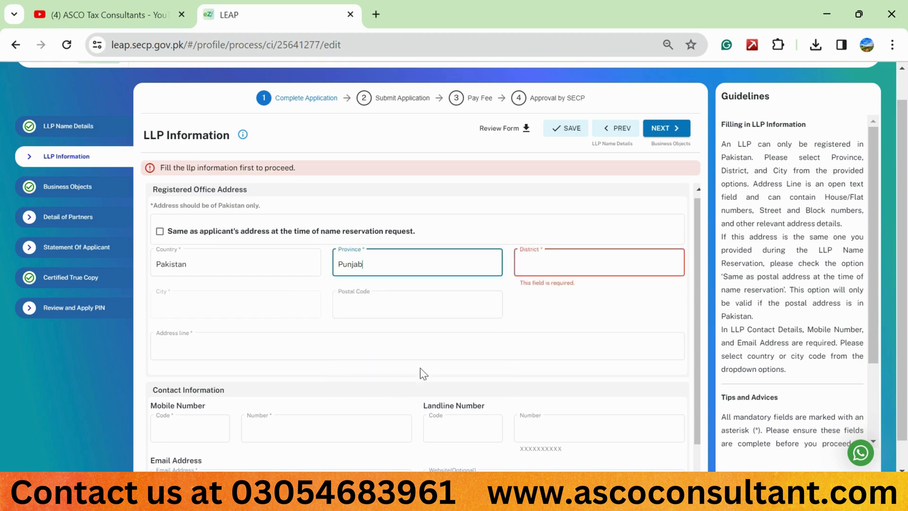
# Set the registered office district and city both to Lahore.
pyautogui.click(541, 266)
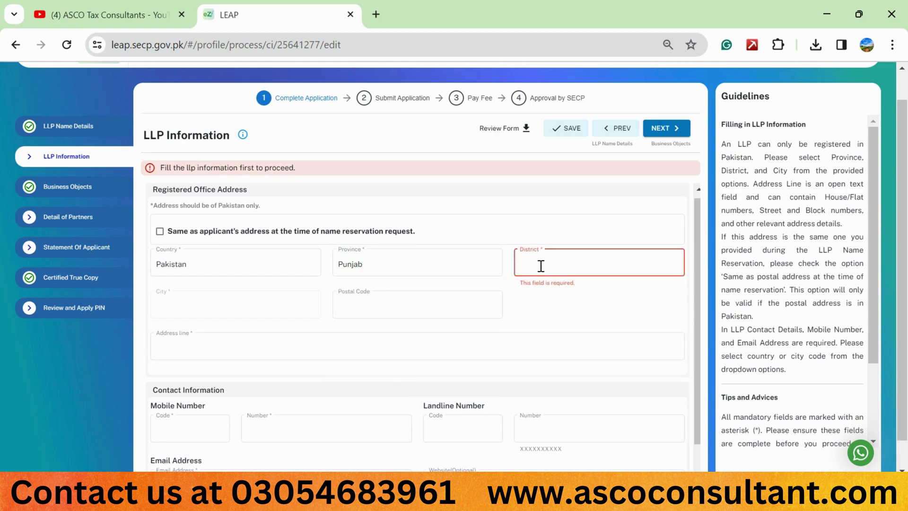
pyautogui.write('l')
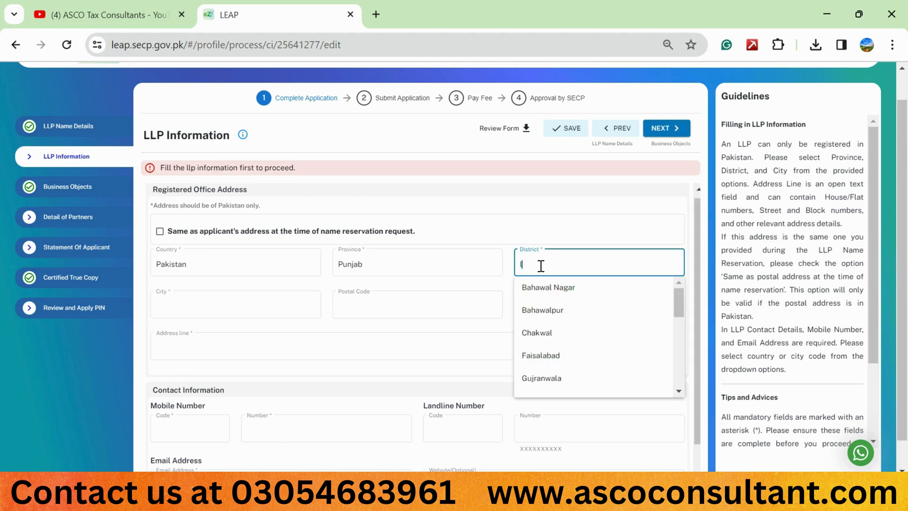
pyautogui.write('ahore')
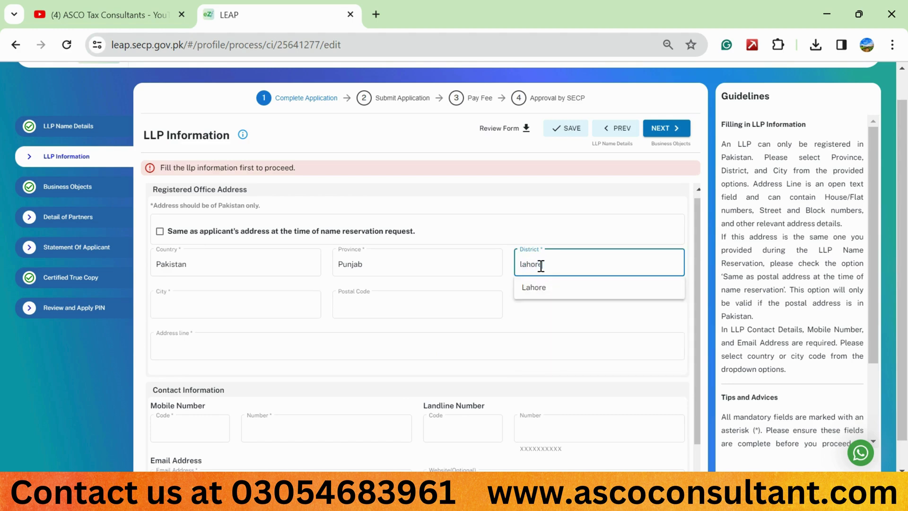
pyautogui.click(534, 291)
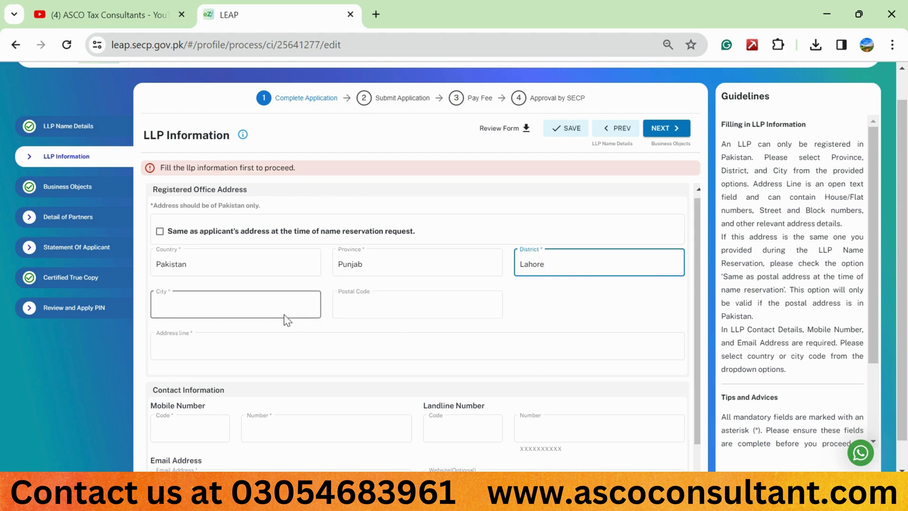
pyautogui.click(274, 303)
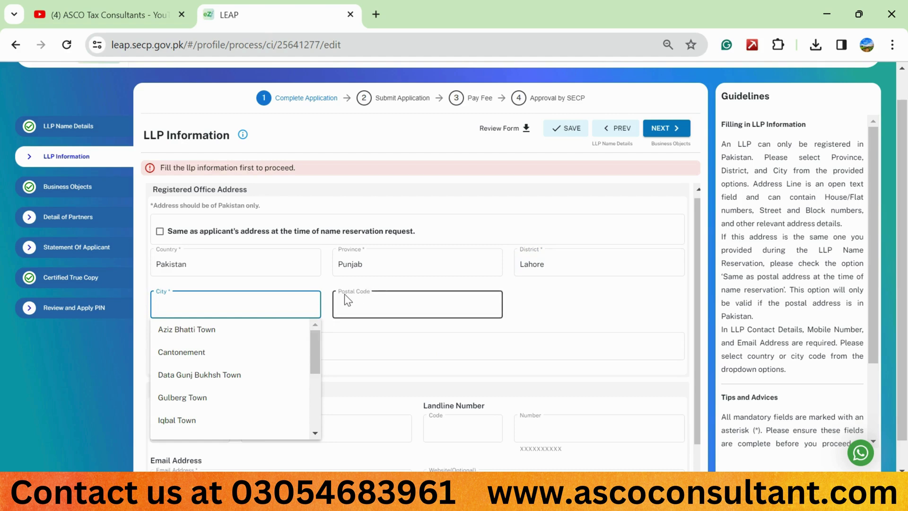
pyautogui.write('l')
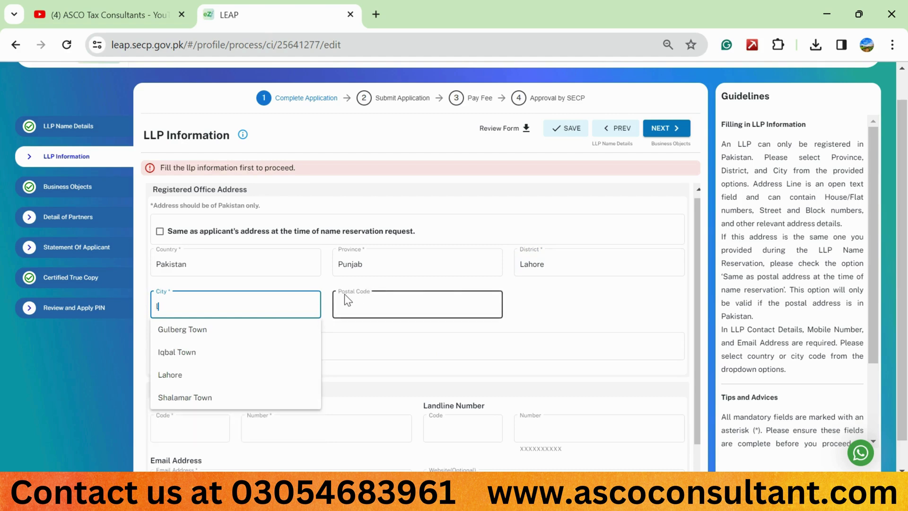
pyautogui.write('ahore')
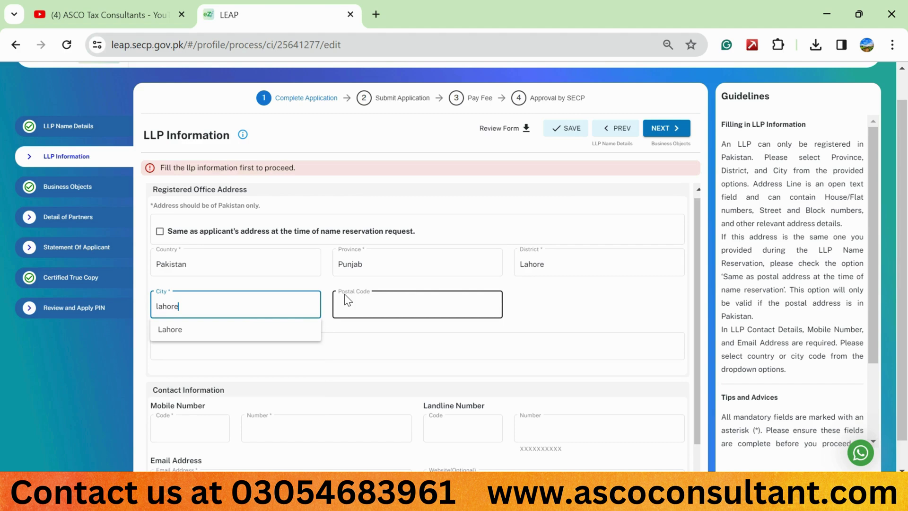
pyautogui.click(289, 329)
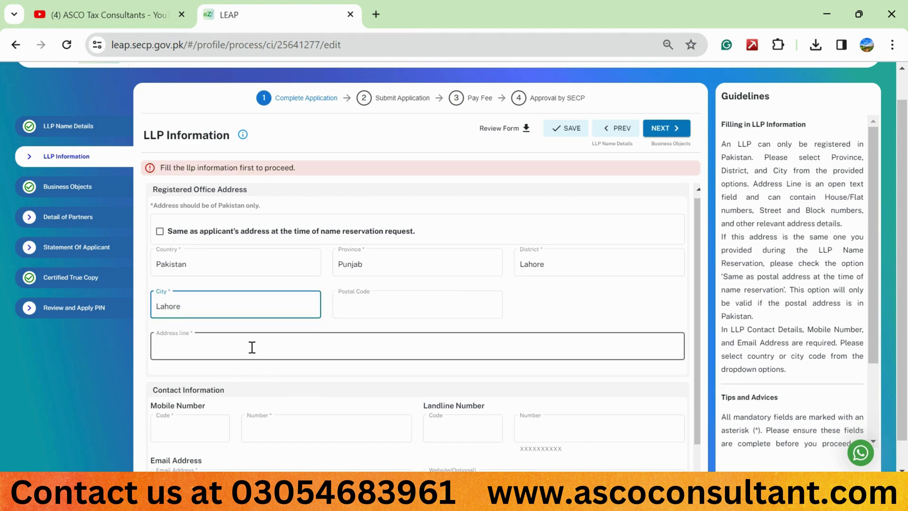
pyautogui.click(236, 346)
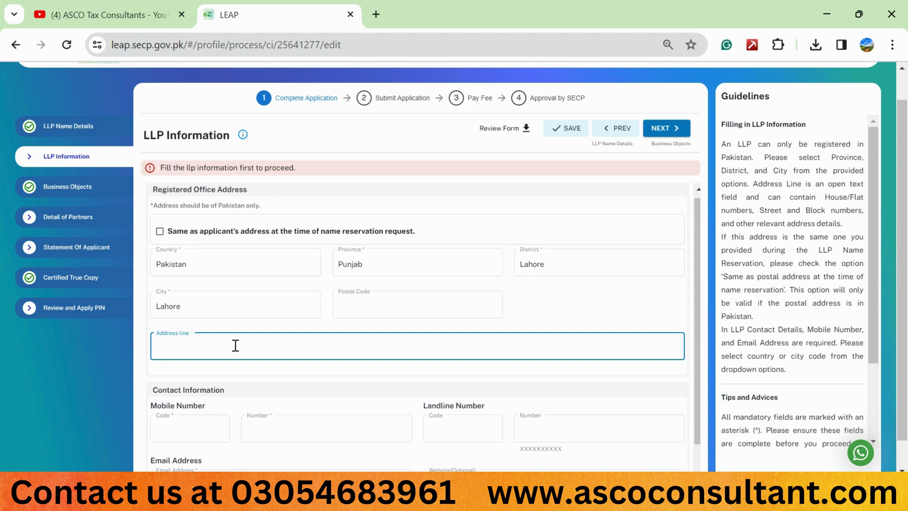
# Type the beginning of the office's shop address into the Address line.
pyautogui.press('capslock')
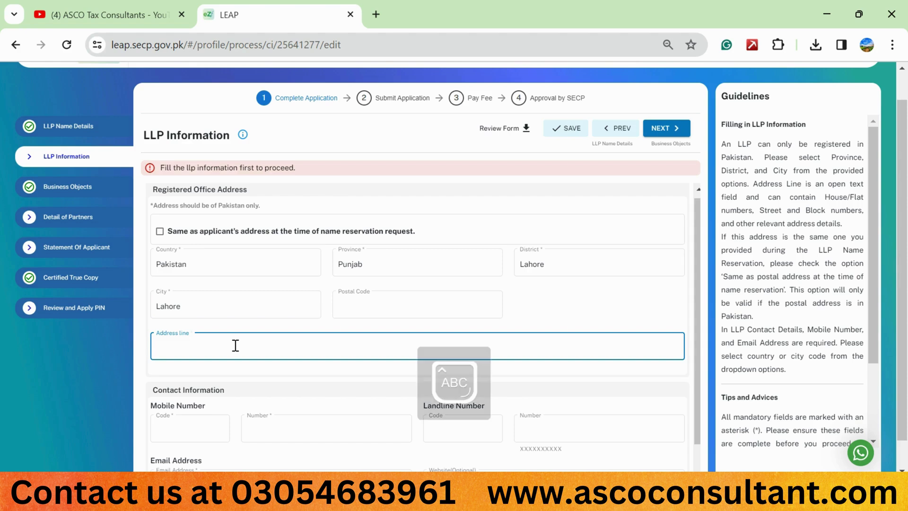
pyautogui.write('Shop N')
pyautogui.press('capslock')
pyautogui.write('o. 2,')
pyautogui.press('capslock')
pyautogui.press('capslock')
pyautogui.press('capslock')
pyautogui.press('capslock')
pyautogui.press('capslock')
pyautogui.press('capslock')
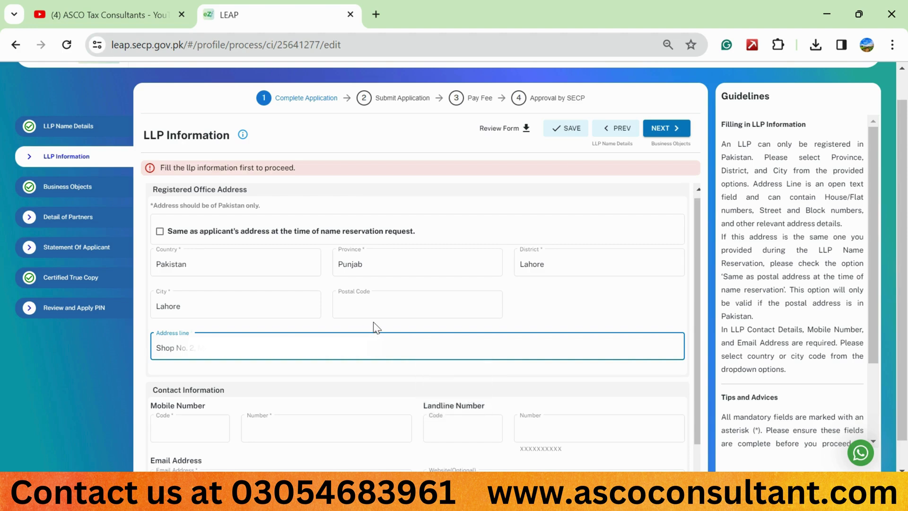
pyautogui.scroll(-1, 376, 327)
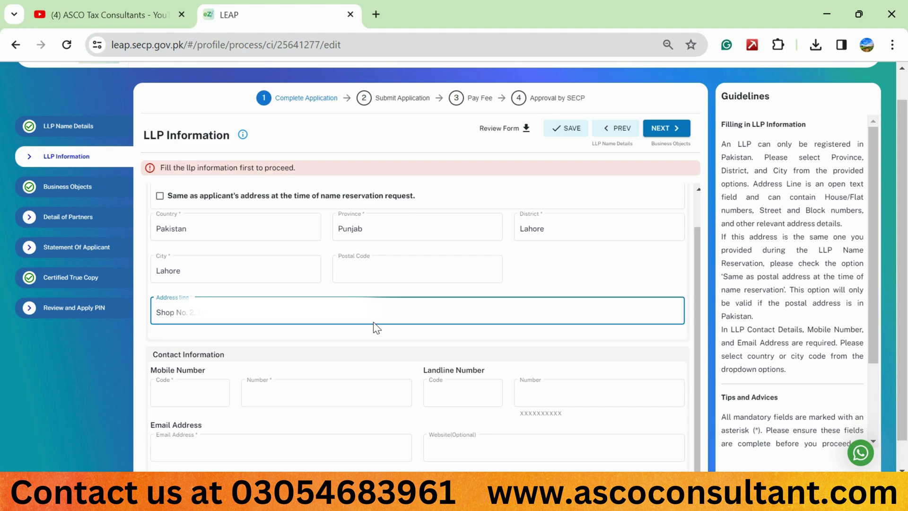
# Set the mobile code to Pakistan (+92) and enter the LLP's mobile number.
pyautogui.click(201, 396)
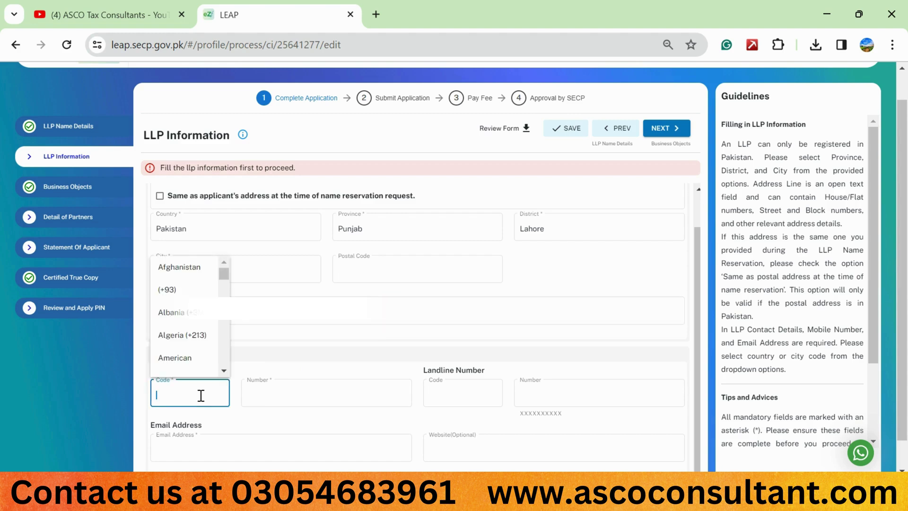
pyautogui.write('+92')
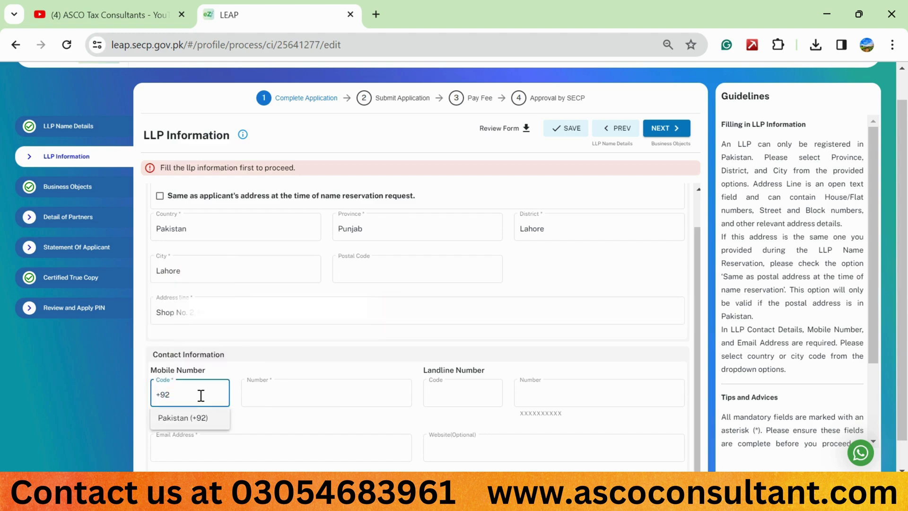
pyautogui.click(200, 419)
pyautogui.press('Tab')
pyautogui.write('333')
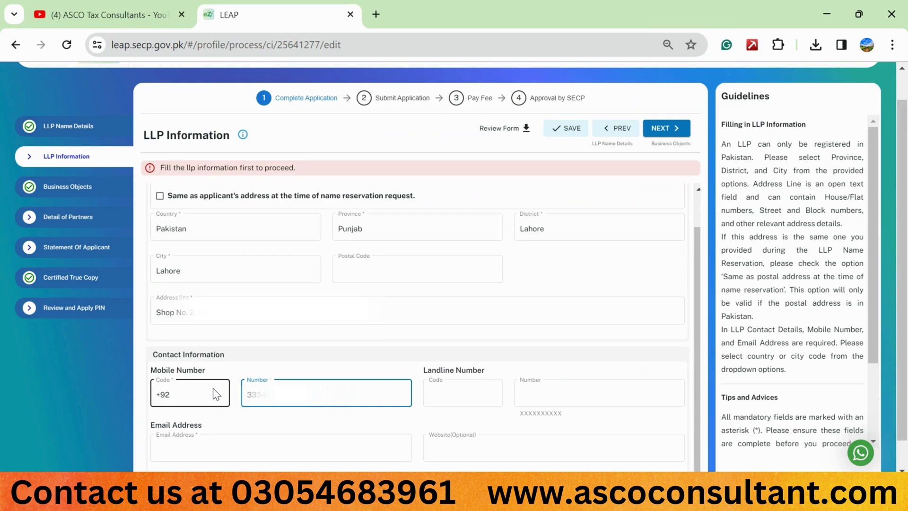
pyautogui.scroll(-1, 236, 416)
# Enter the LLP's e-mail address and save the application.
pyautogui.click(244, 422)
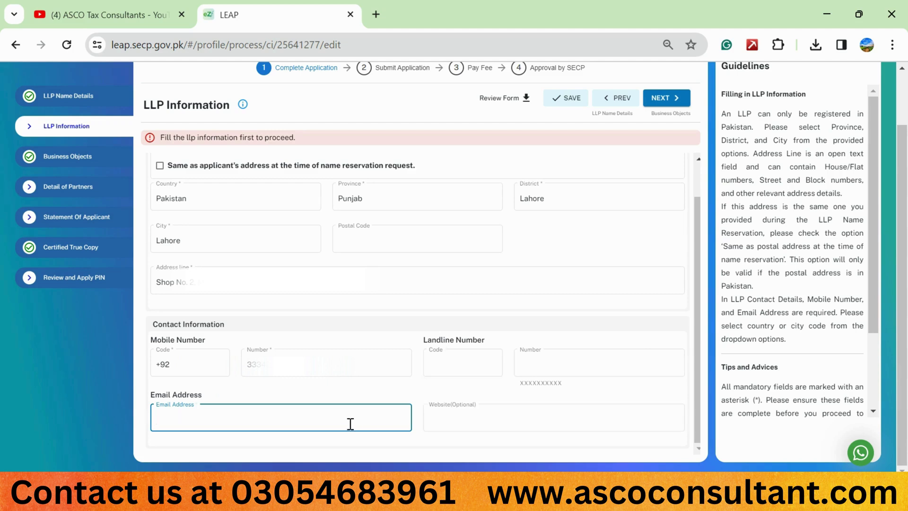
pyautogui.write('info')
pyautogui.write('com')
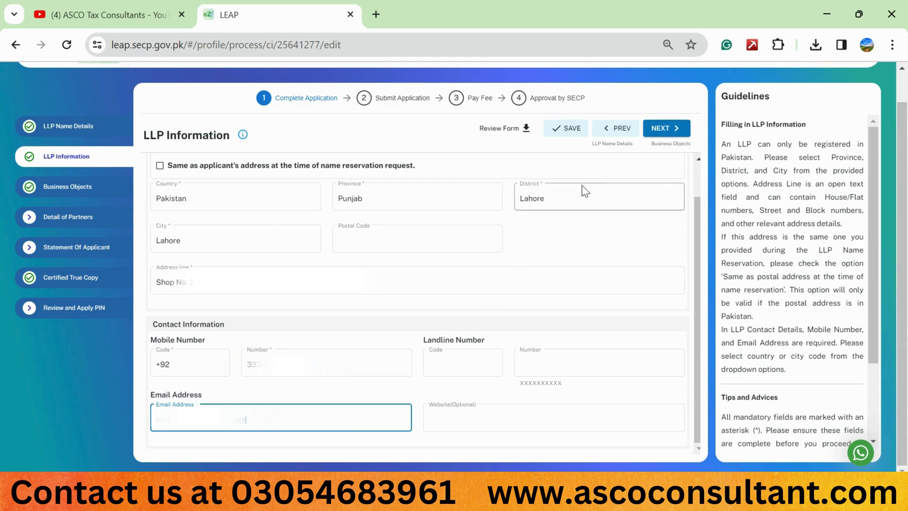
pyautogui.click(571, 134)
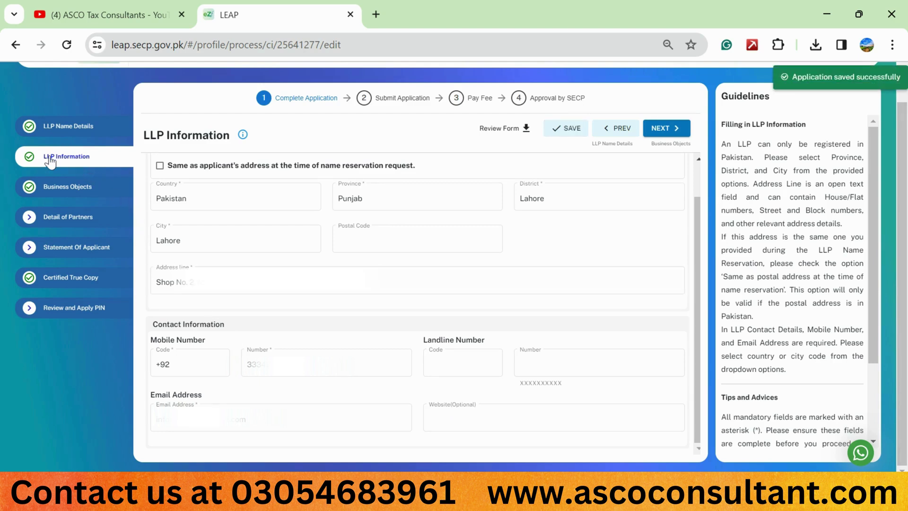
# Pass through Business Objects to the Detail of Partners section in the sidebar.
pyautogui.click(55, 186)
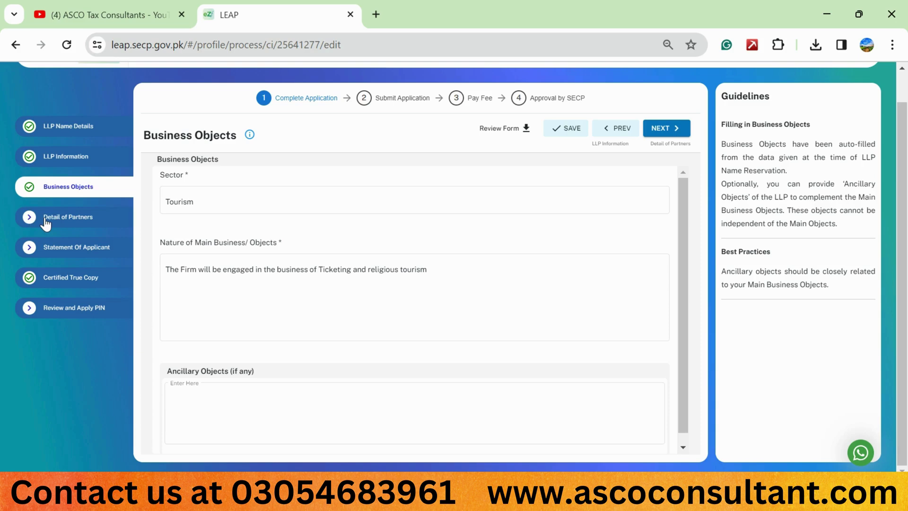
pyautogui.click(46, 221)
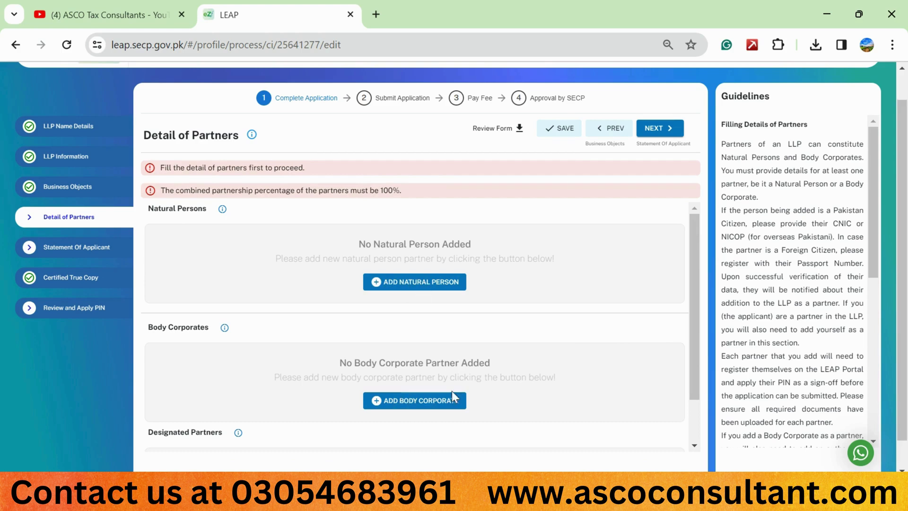
# Review the partners panel and start adding a natural-person partner.
pyautogui.scroll(-1, 469, 381)
pyautogui.scroll(1, 468, 381)
pyautogui.click(412, 286)
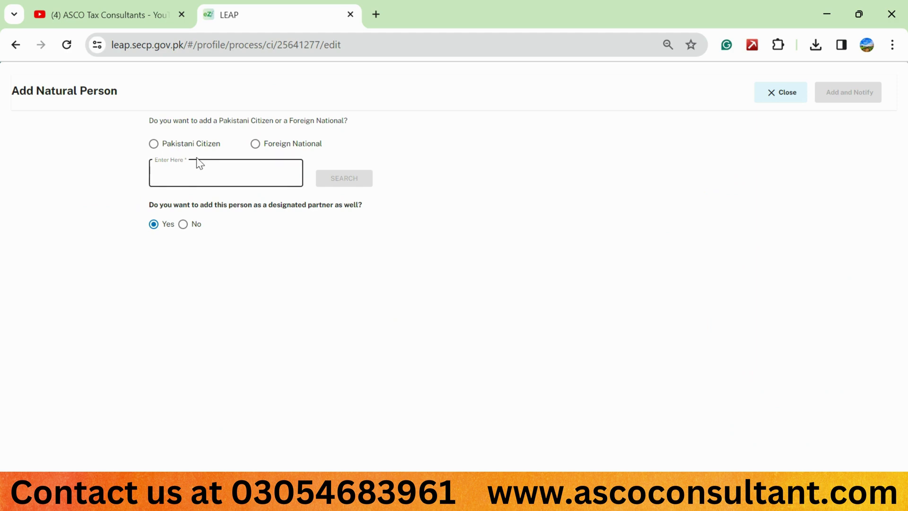
# Mark the partner as a Pakistani citizen, enter their CNIC number, and search.
pyautogui.click(154, 144)
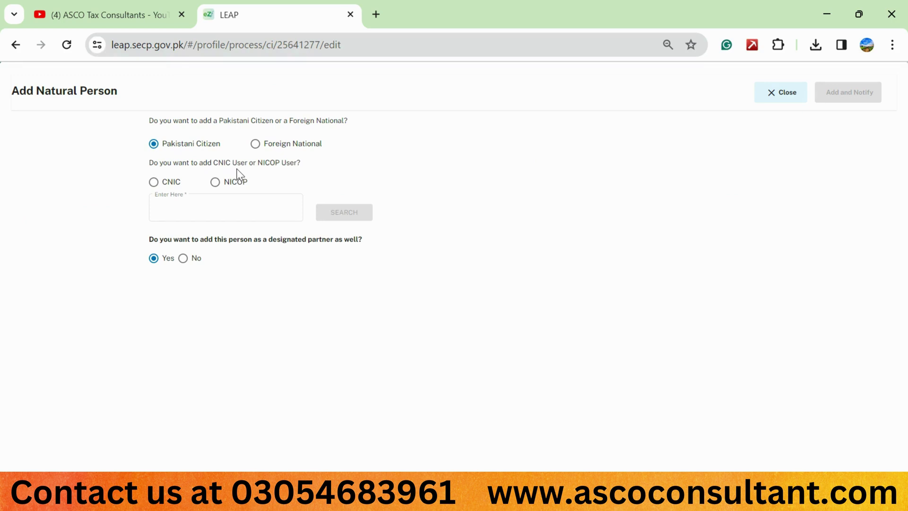
pyautogui.click(160, 186)
pyautogui.click(203, 213)
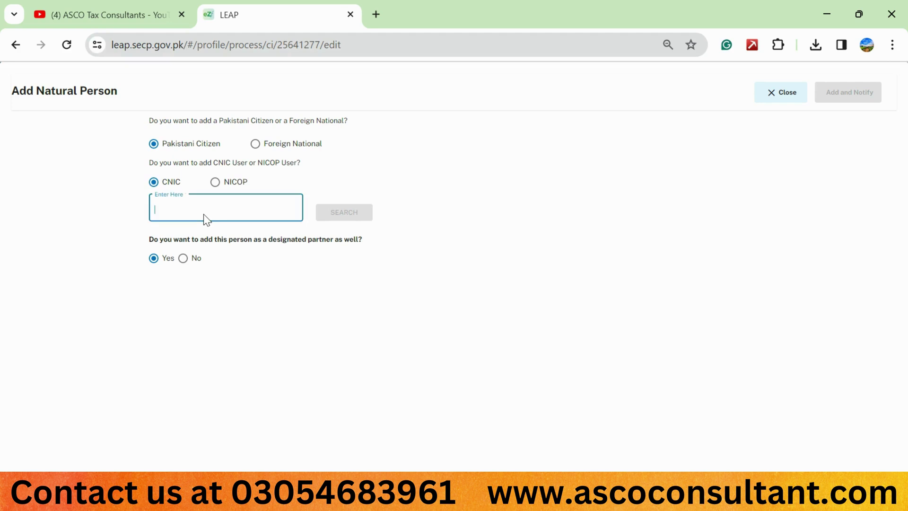
pyautogui.write('334')
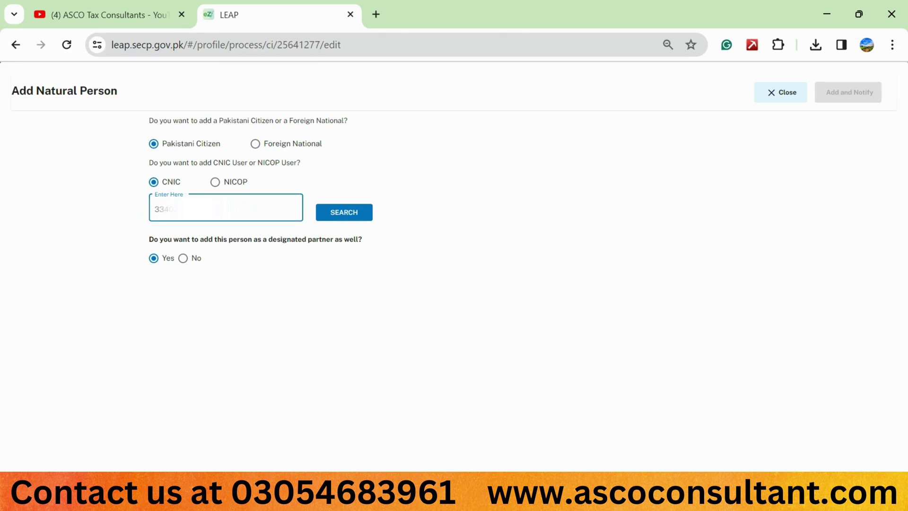
pyautogui.click(335, 217)
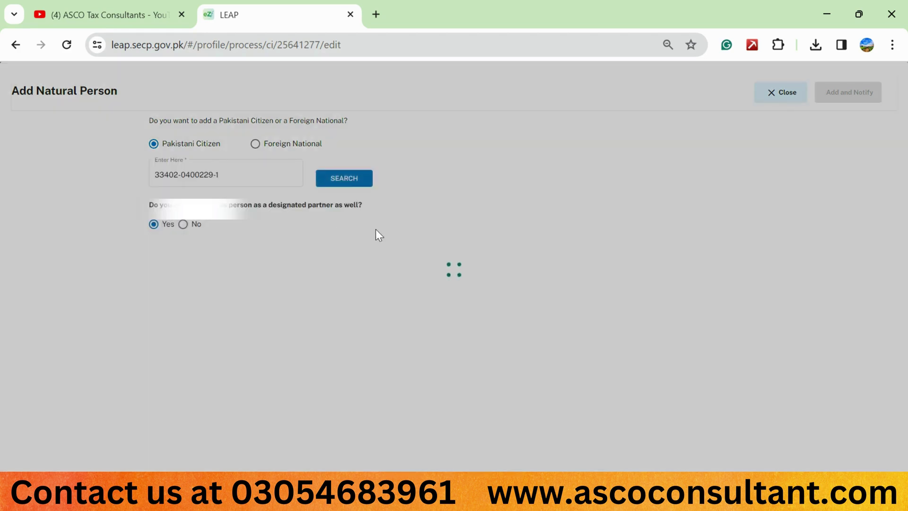
# Keep nationality Pakistan and occupation Business, and set partnership percentage to 33.34.
pyautogui.scroll(-3, 448, 265)
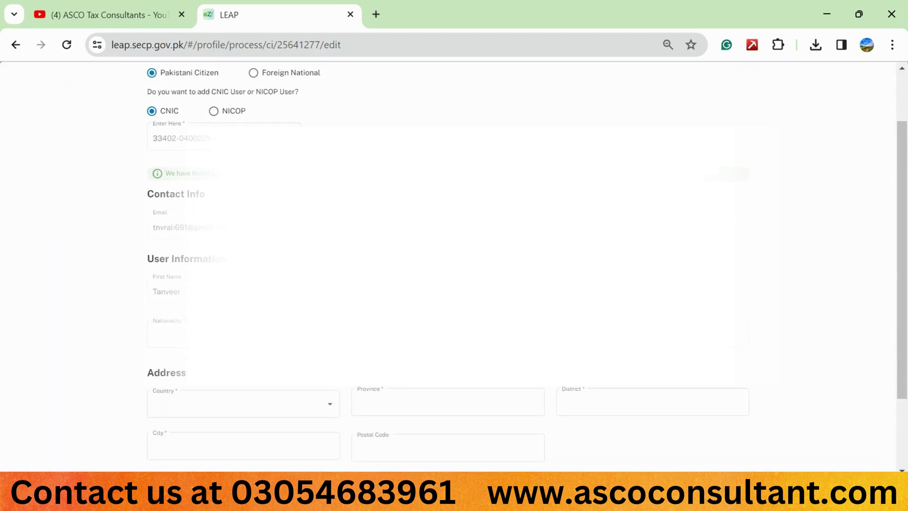
pyautogui.scroll(-1, 449, 265)
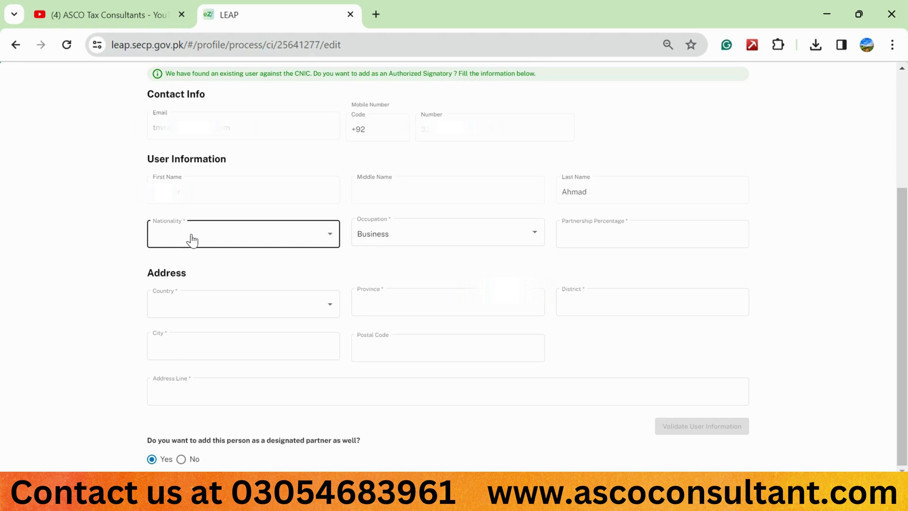
pyautogui.click(192, 241)
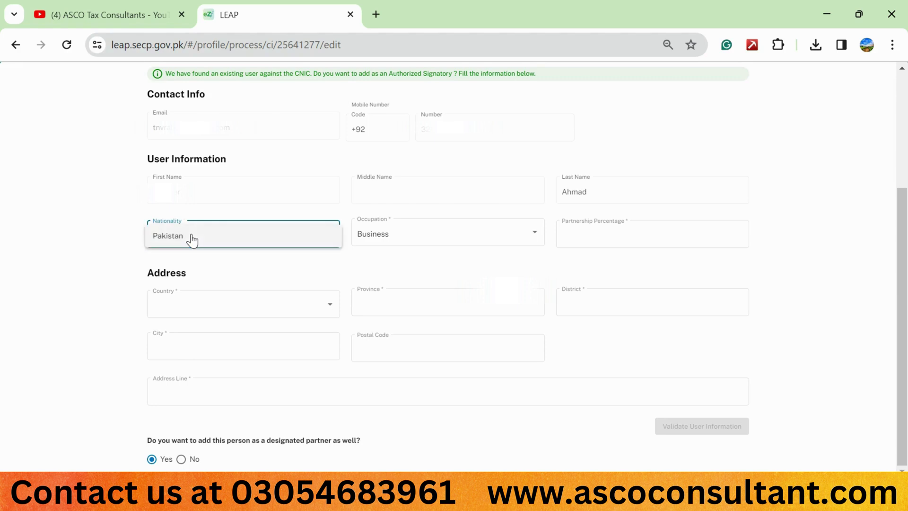
pyautogui.click(192, 240)
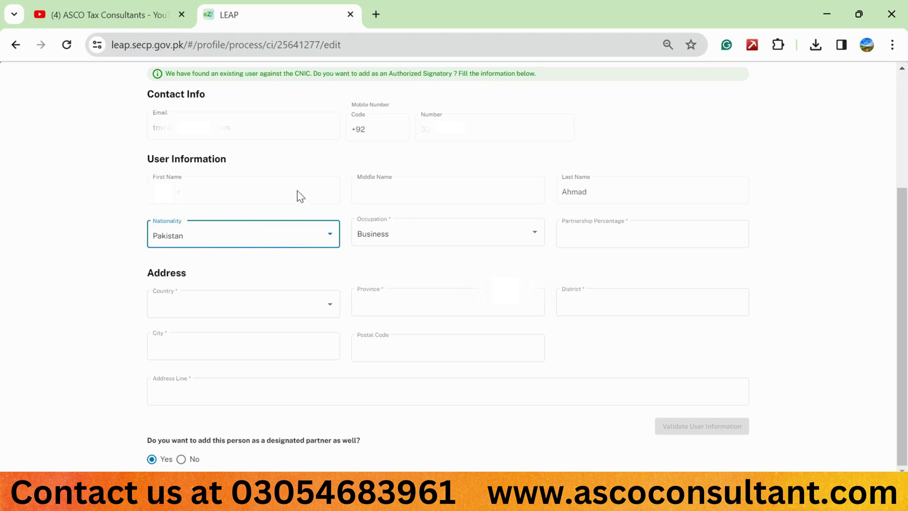
pyautogui.click(266, 240)
pyautogui.click(269, 240)
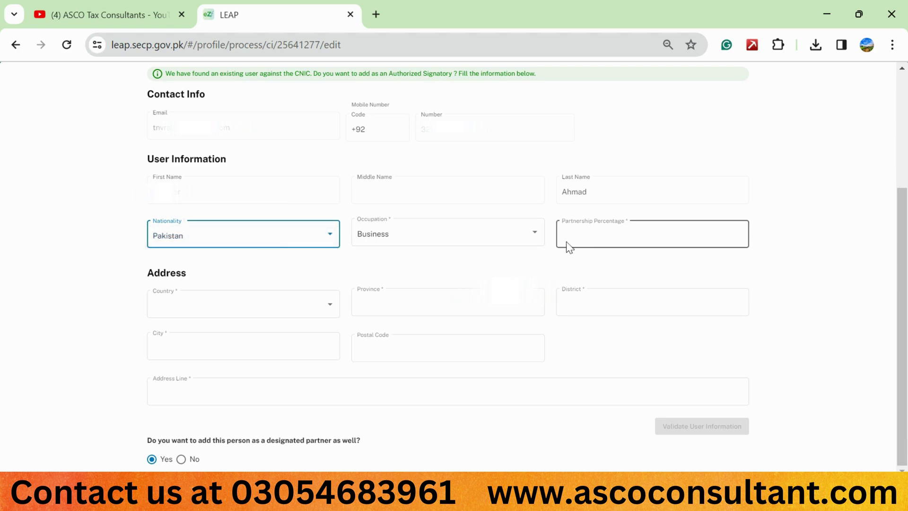
pyautogui.click(436, 231)
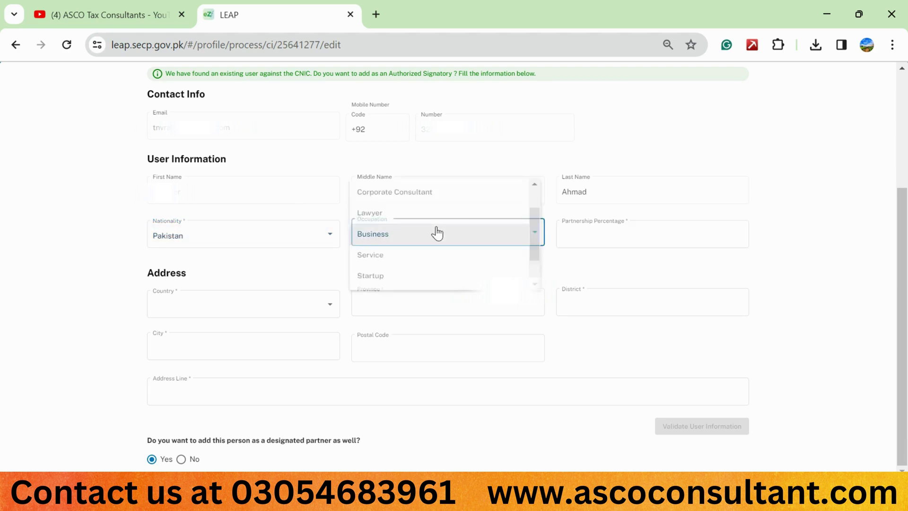
pyautogui.click(434, 231)
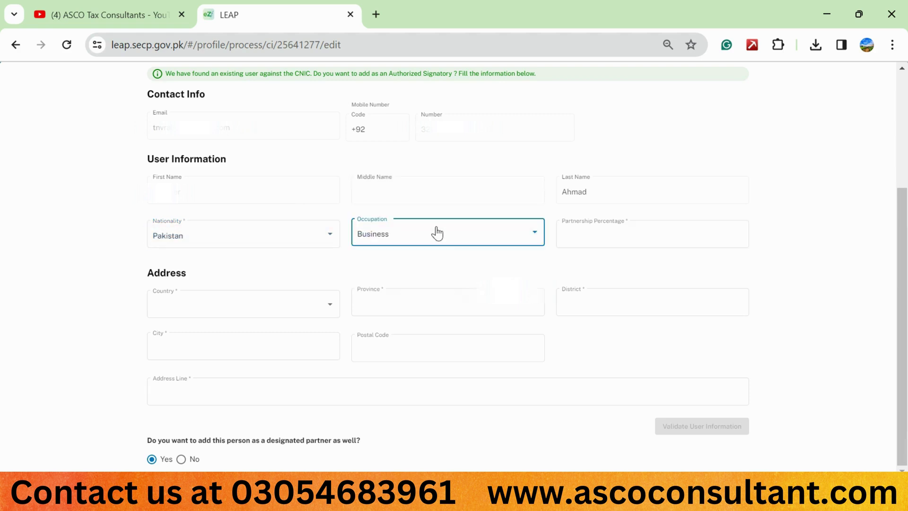
pyautogui.click(588, 233)
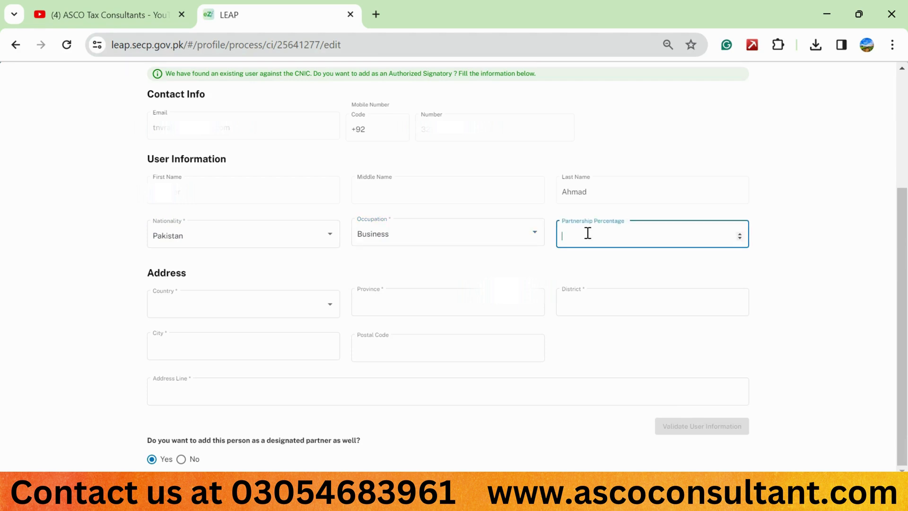
pyautogui.write('33.34')
pyautogui.click(799, 180)
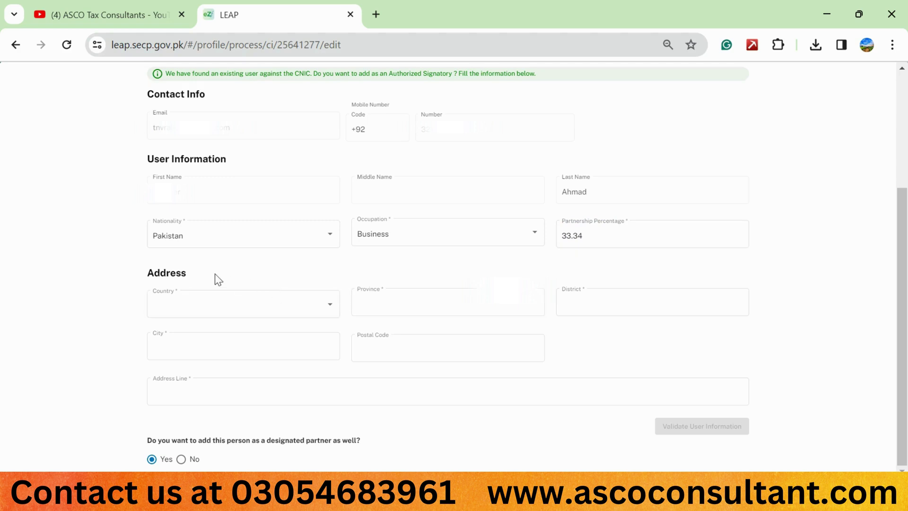
# Set the partner's address country to Pakistan and province to Punjab.
pyautogui.click(210, 303)
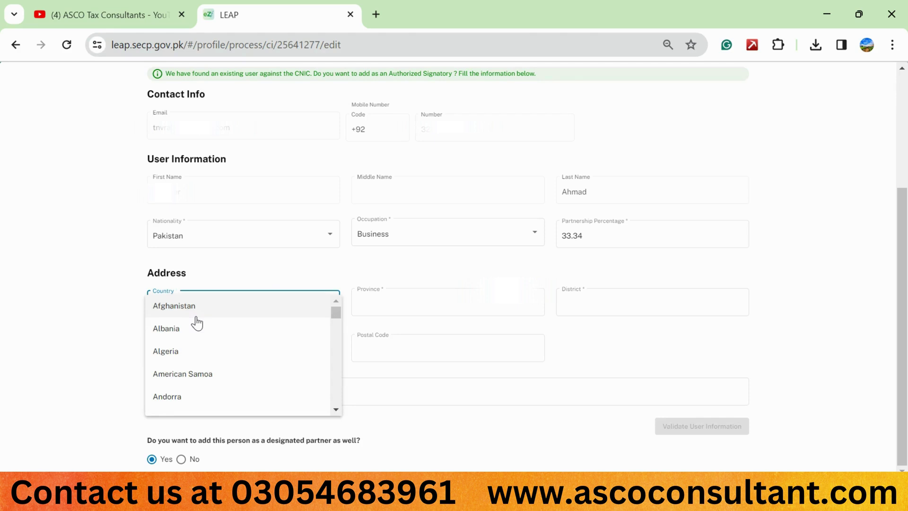
pyautogui.press('p')
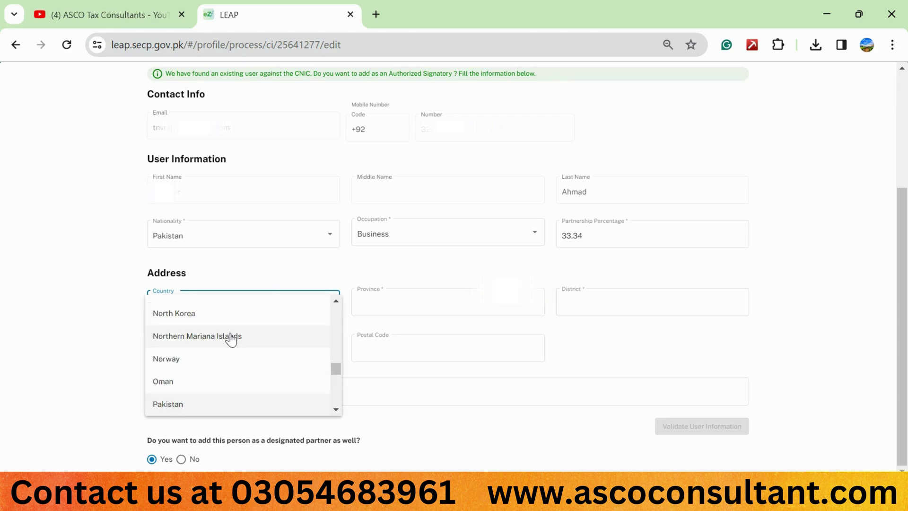
pyautogui.click(276, 271)
pyautogui.click(221, 312)
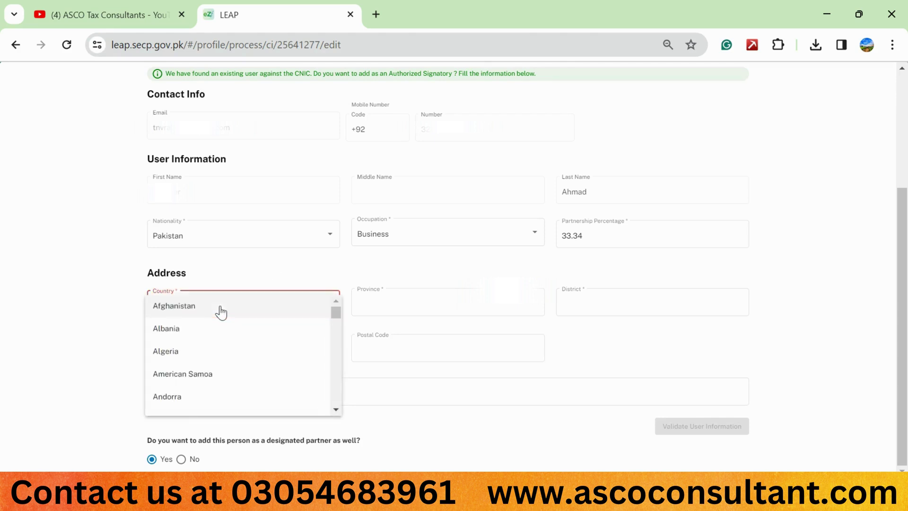
pyautogui.press('p')
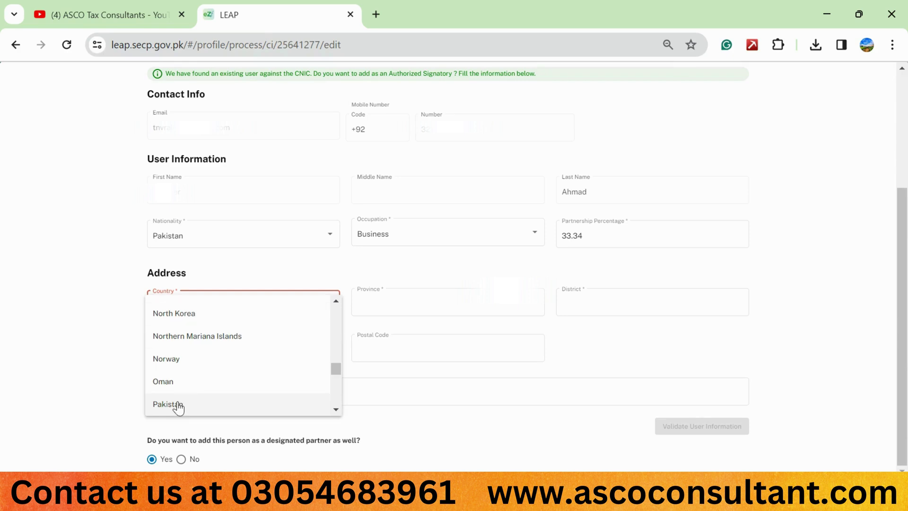
pyautogui.click(178, 404)
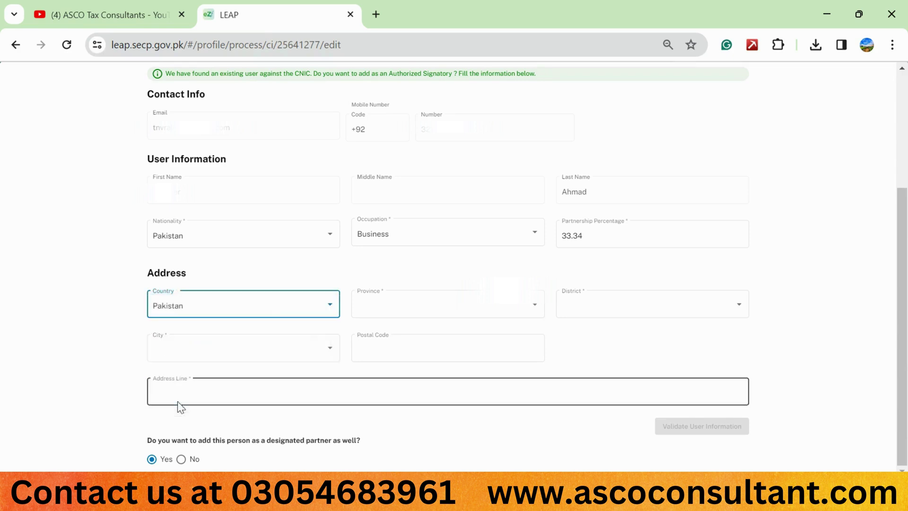
pyautogui.click(382, 313)
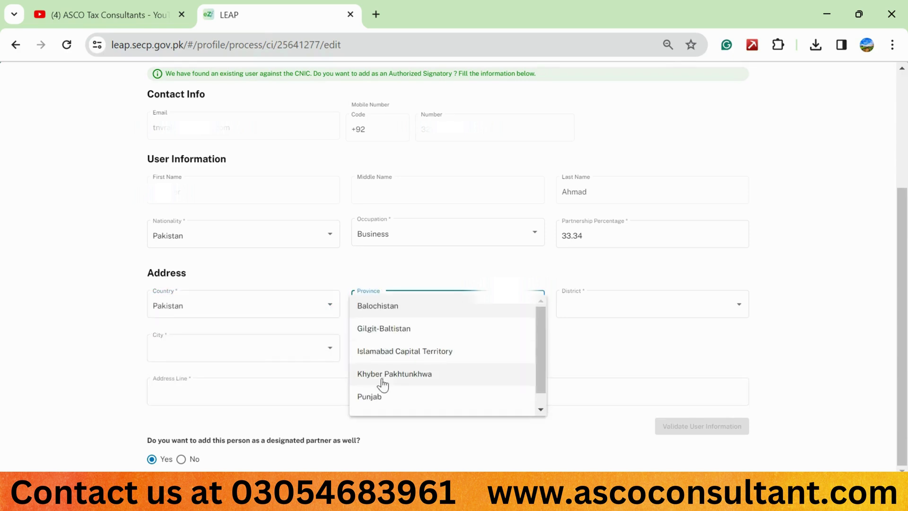
pyautogui.click(377, 398)
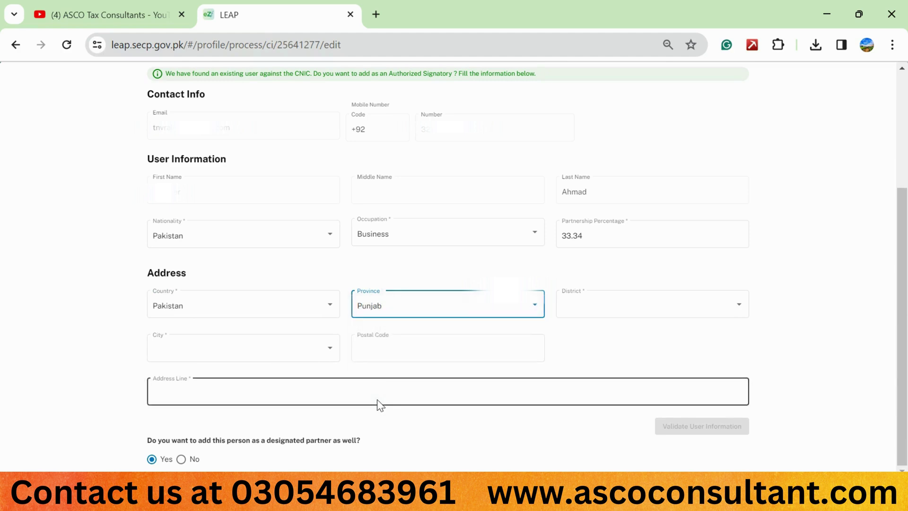
# Set the address district to Chiniot and city to Lalian.
pyautogui.click(590, 316)
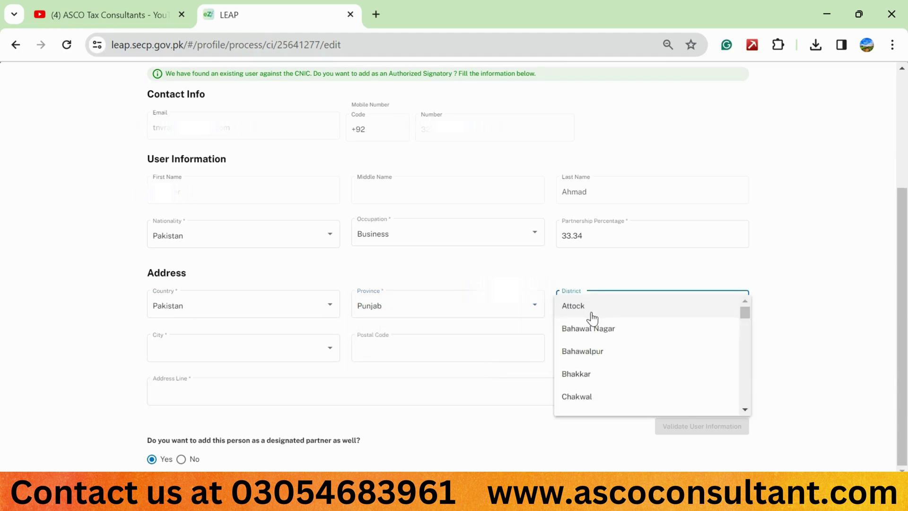
pyautogui.press('c')
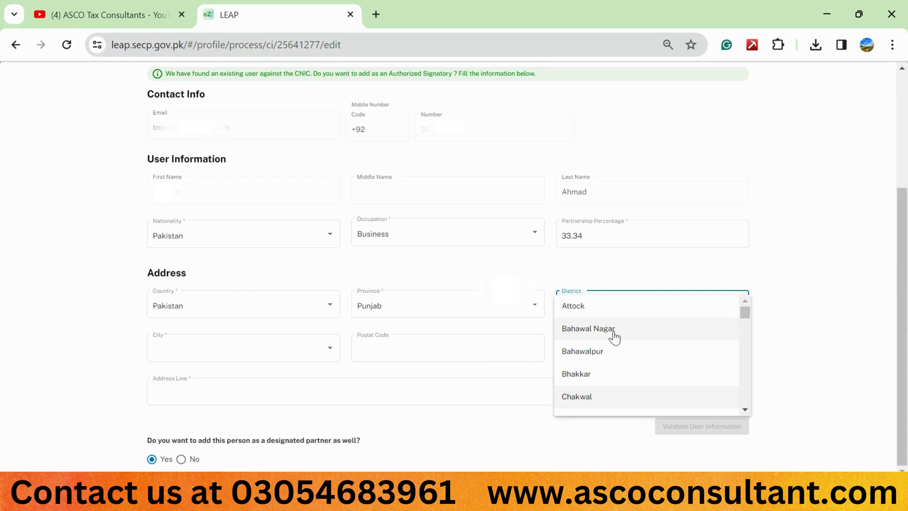
pyautogui.scroll(-5, 617, 340)
pyautogui.scroll(3, 619, 341)
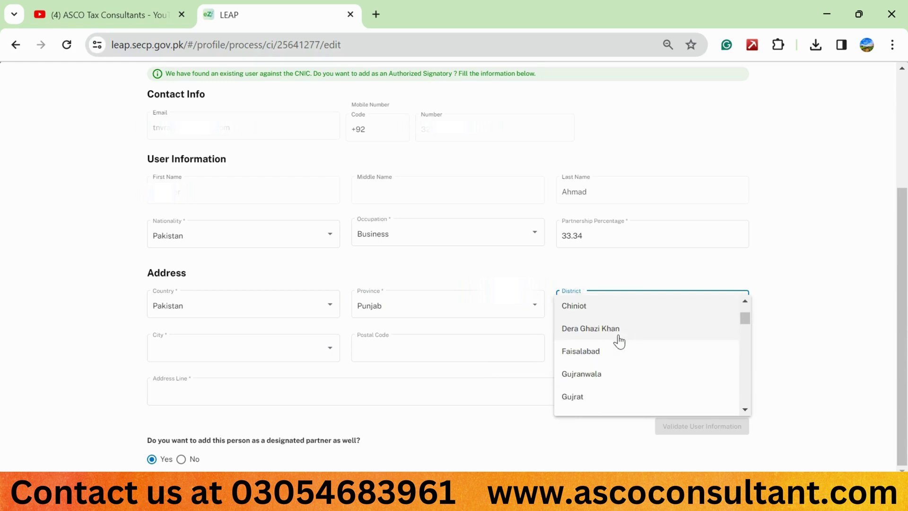
pyautogui.click(593, 308)
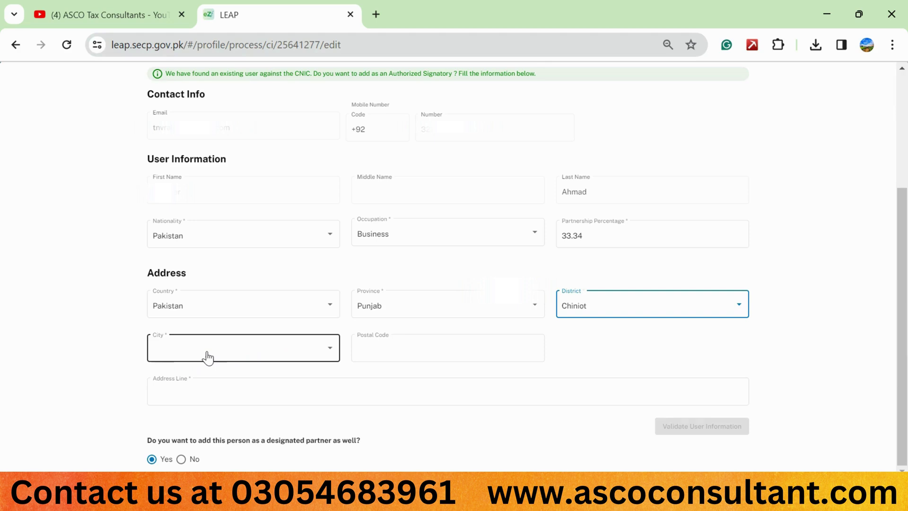
pyautogui.click(208, 358)
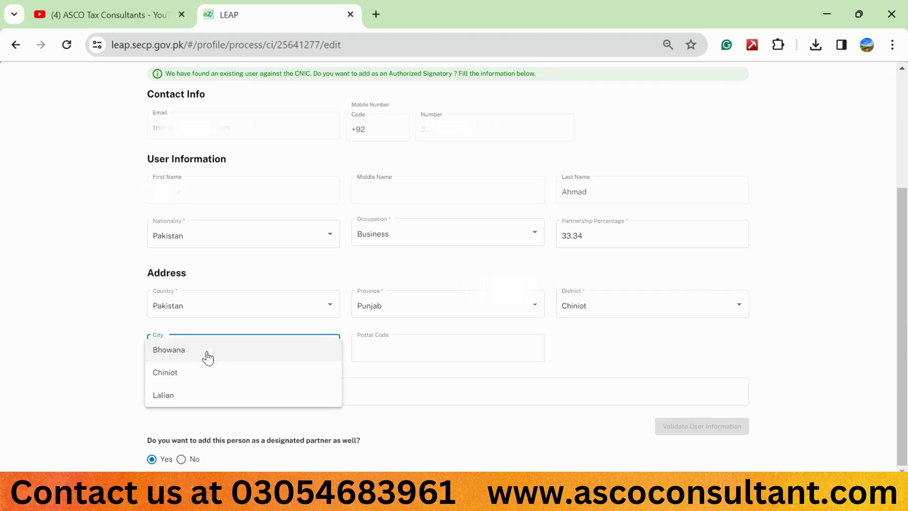
pyautogui.click(174, 393)
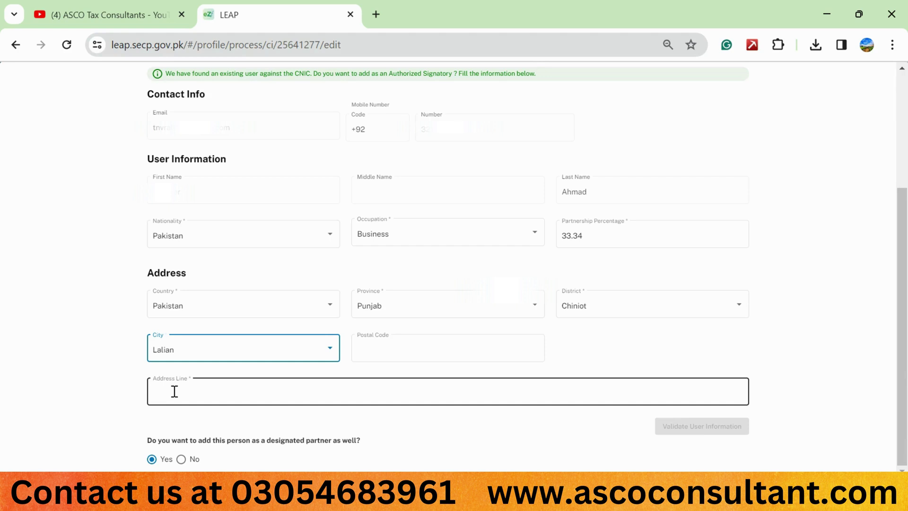
# Type the house address into the Address Line field.
pyautogui.click(174, 391)
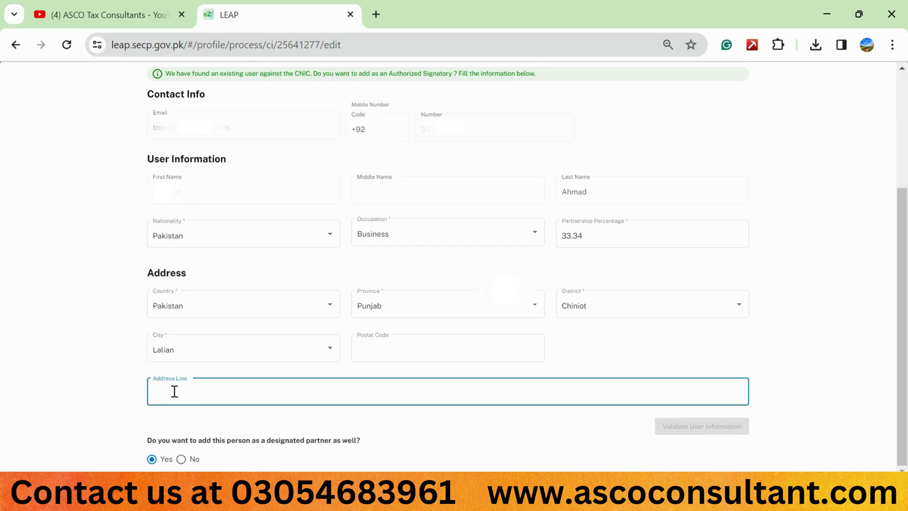
pyautogui.write('H')
pyautogui.press('capslock')
pyautogui.write('ouse No')
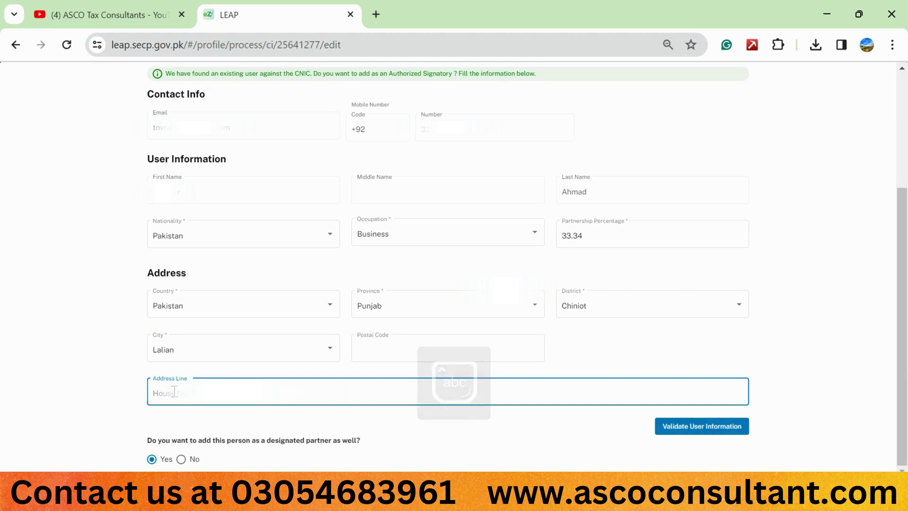
pyautogui.press('capslock')
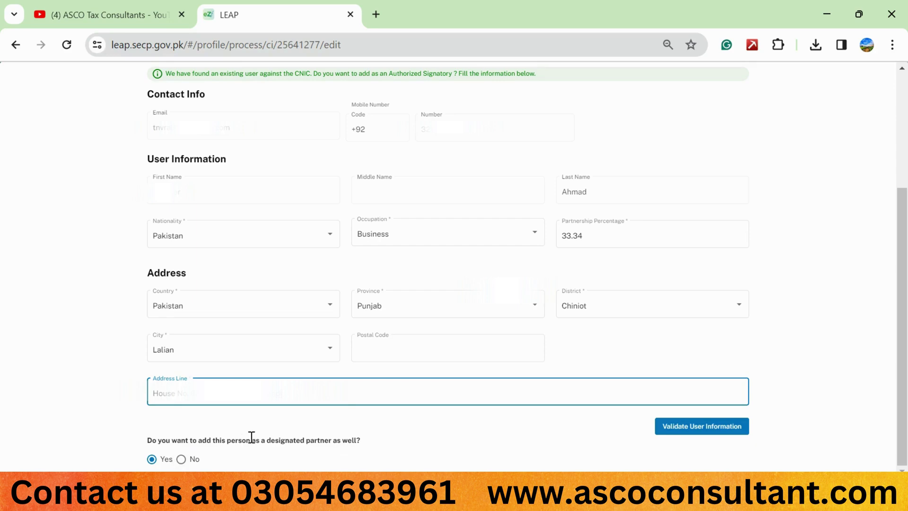
pyautogui.scroll(3, 252, 437)
pyautogui.scroll(-3, 252, 437)
# Validate the first partner's information, add them with Add and Notify, and review the partner list.
pyautogui.click(690, 428)
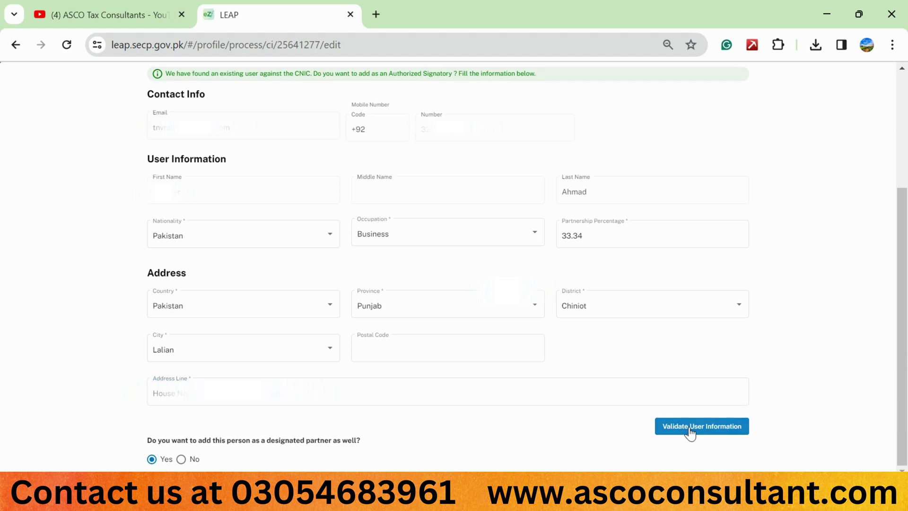
pyautogui.scroll(4, 764, 298)
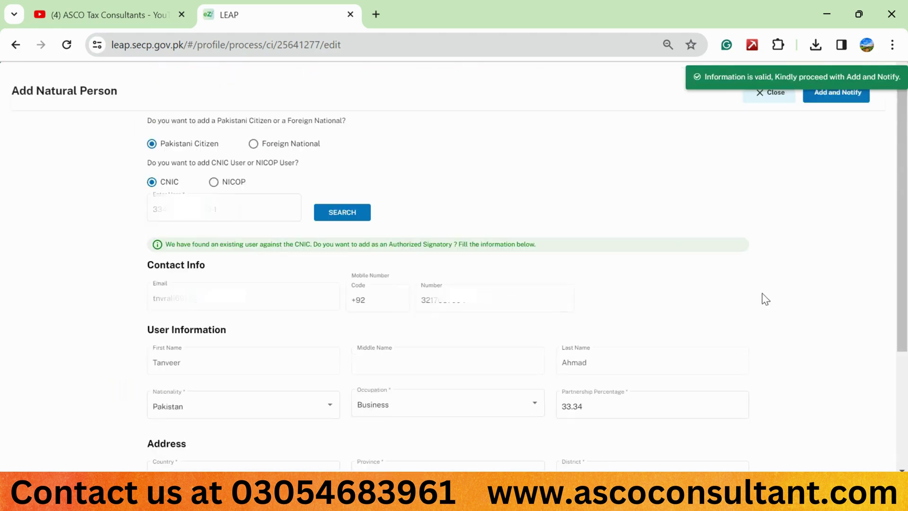
pyautogui.click(825, 93)
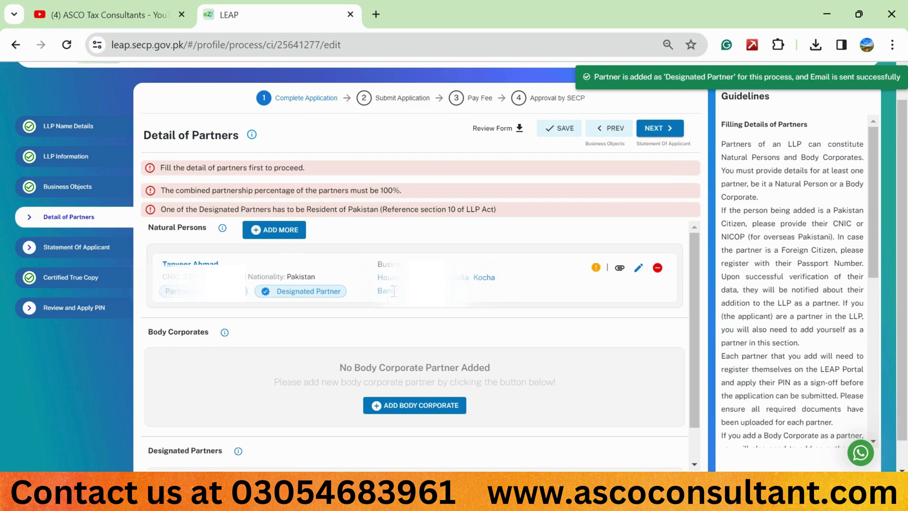
pyautogui.scroll(-1, 348, 283)
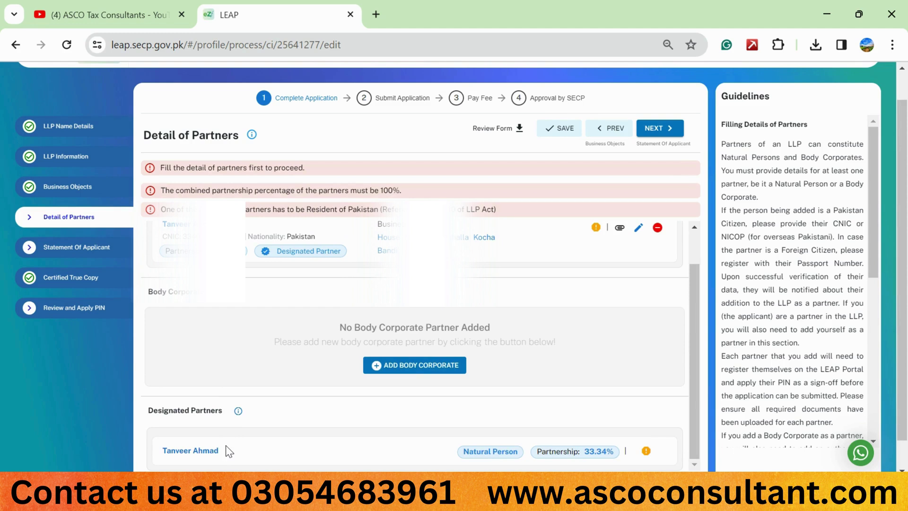
pyautogui.scroll(1, 261, 431)
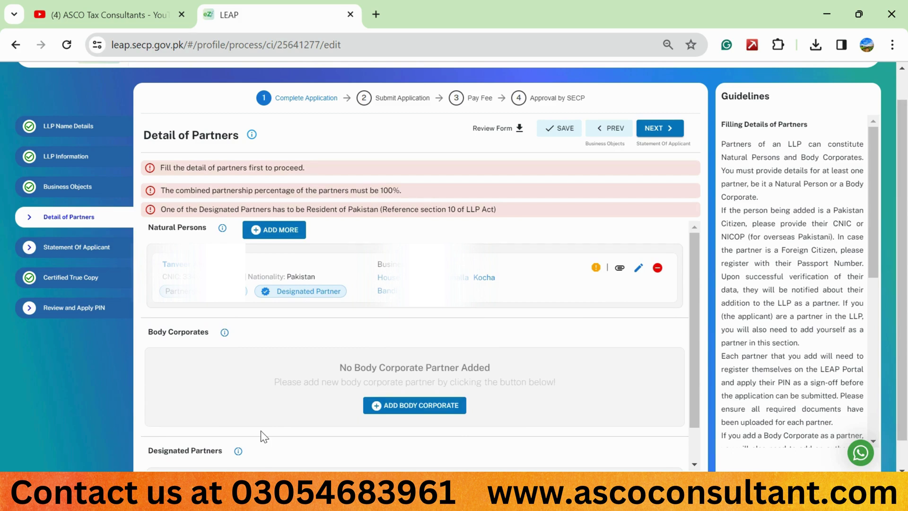
# Start a new Pakistani-citizen partner, enter their CNIC, mark them non-designated, and search.
pyautogui.click(294, 231)
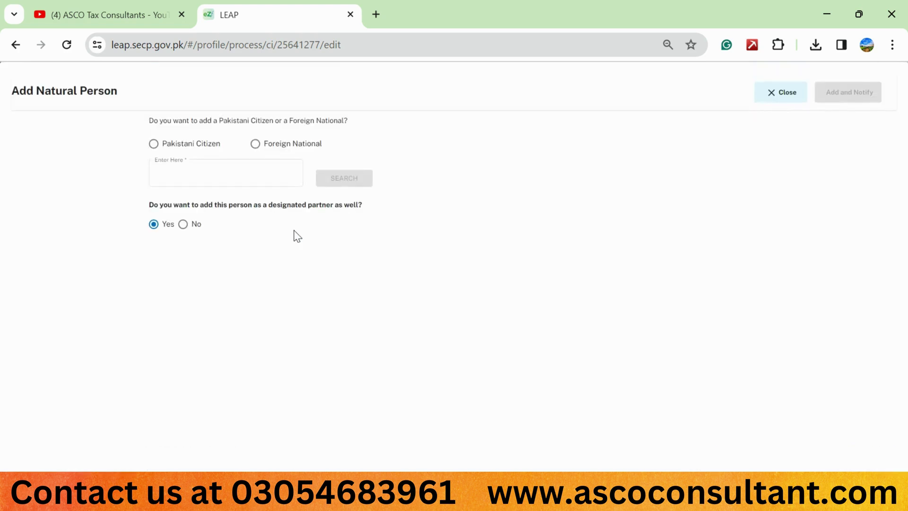
pyautogui.click(186, 147)
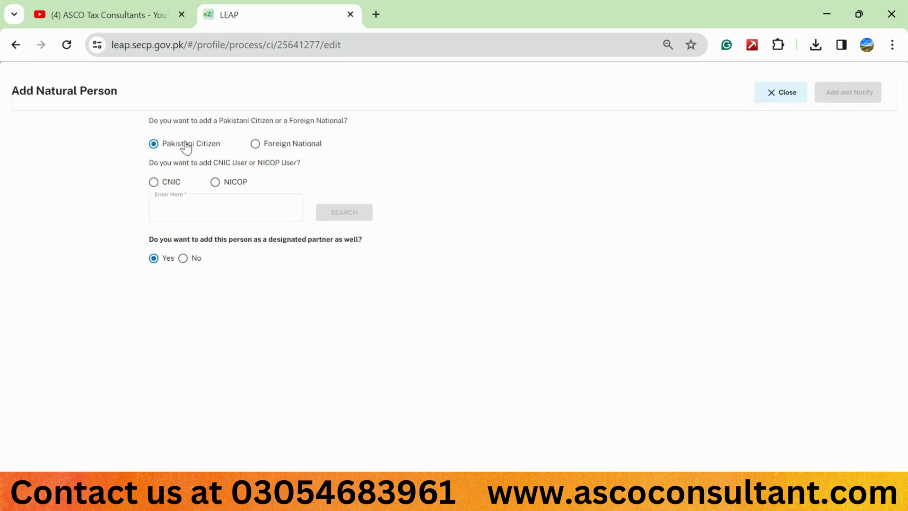
pyautogui.click(171, 185)
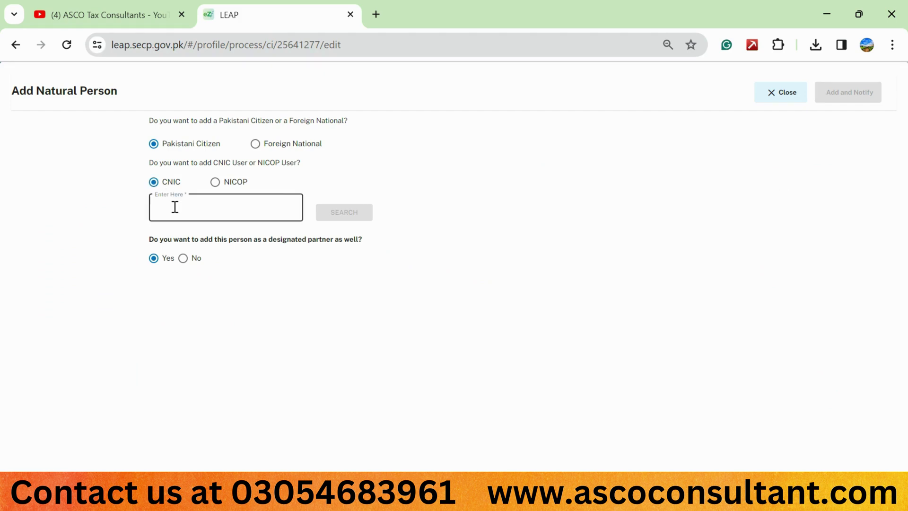
pyautogui.click(174, 206)
pyautogui.press('BackSpace')
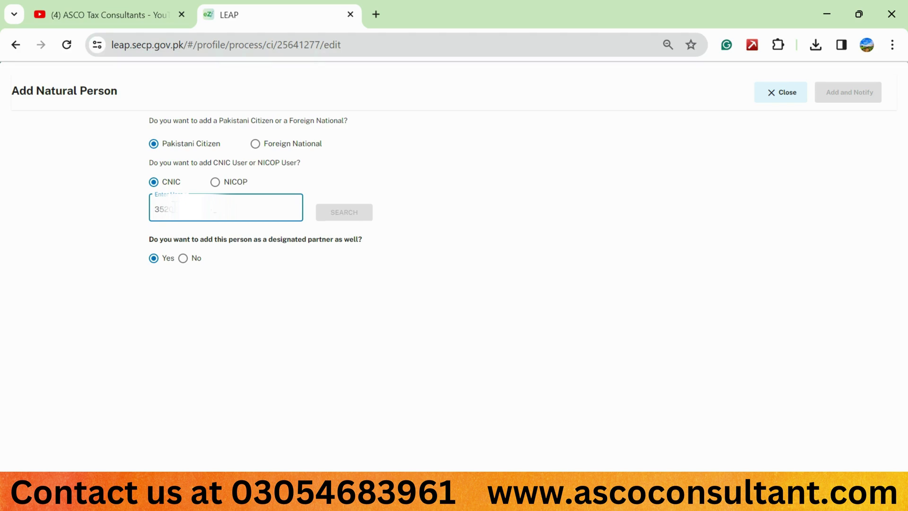
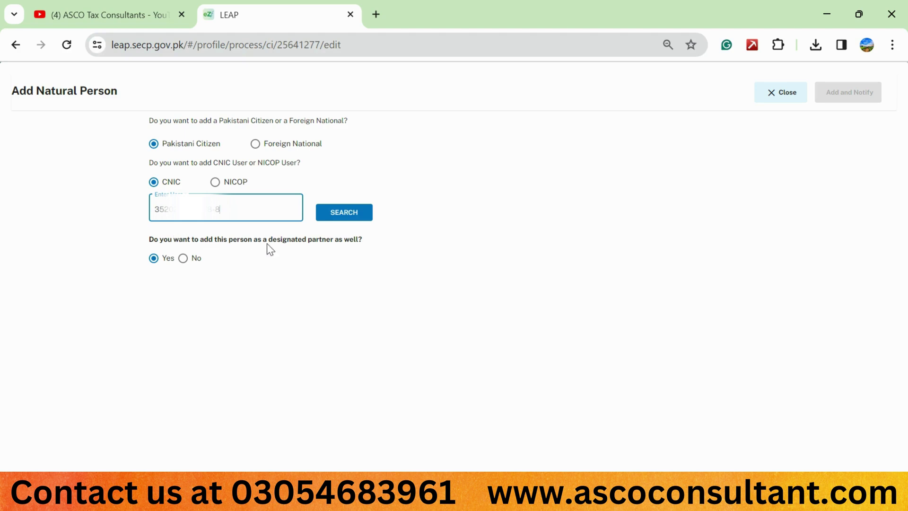
pyautogui.click(183, 258)
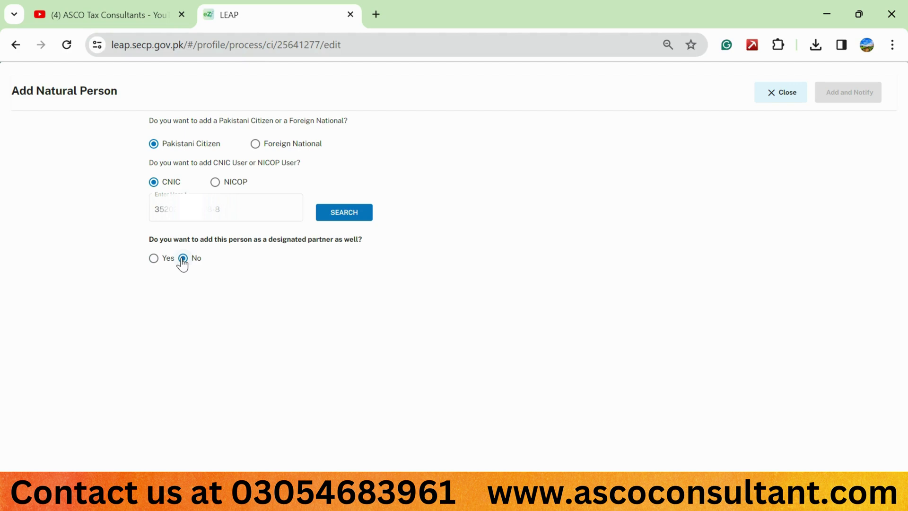
pyautogui.click(333, 216)
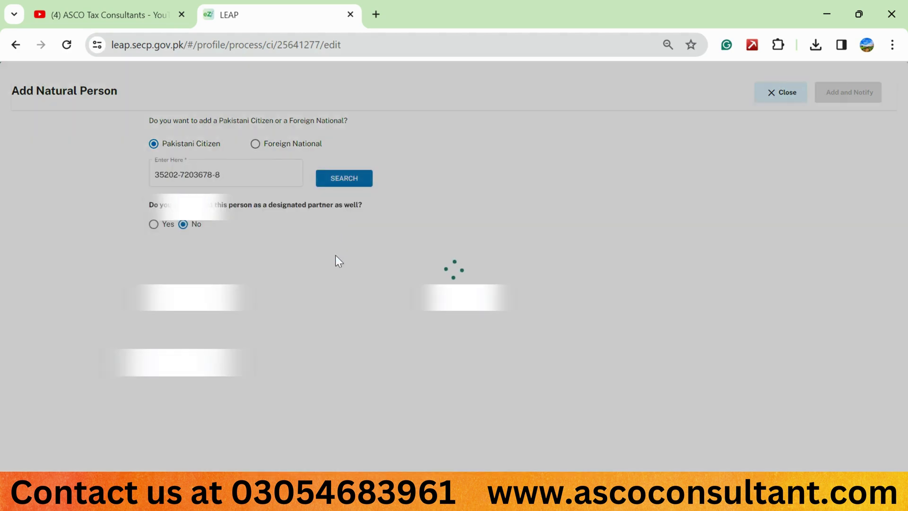
# Give the second partner Pakistan nationality and a 33.33 partnership percentage.
pyautogui.scroll(-1, 356, 303)
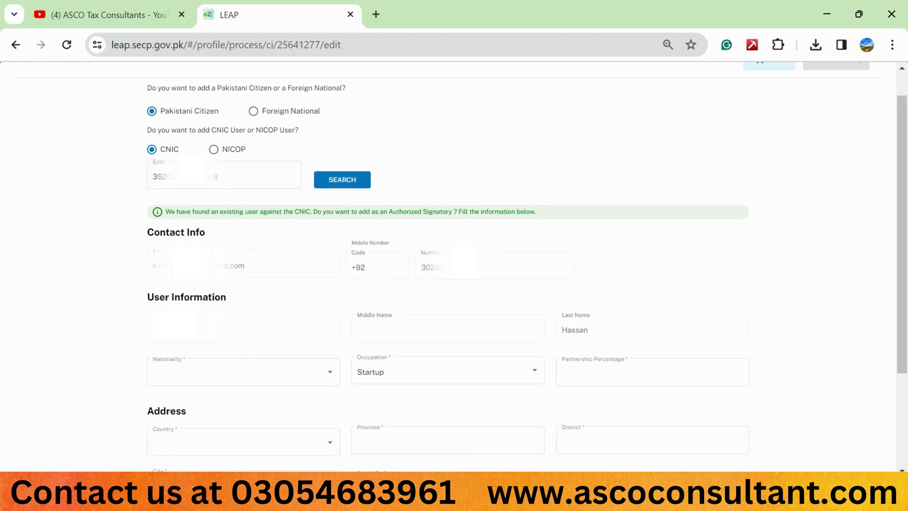
pyautogui.click(172, 375)
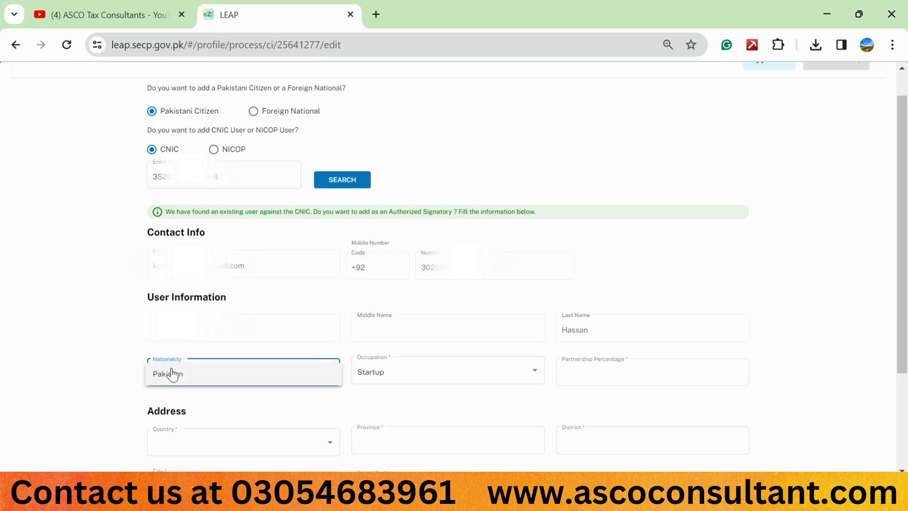
pyautogui.click(173, 375)
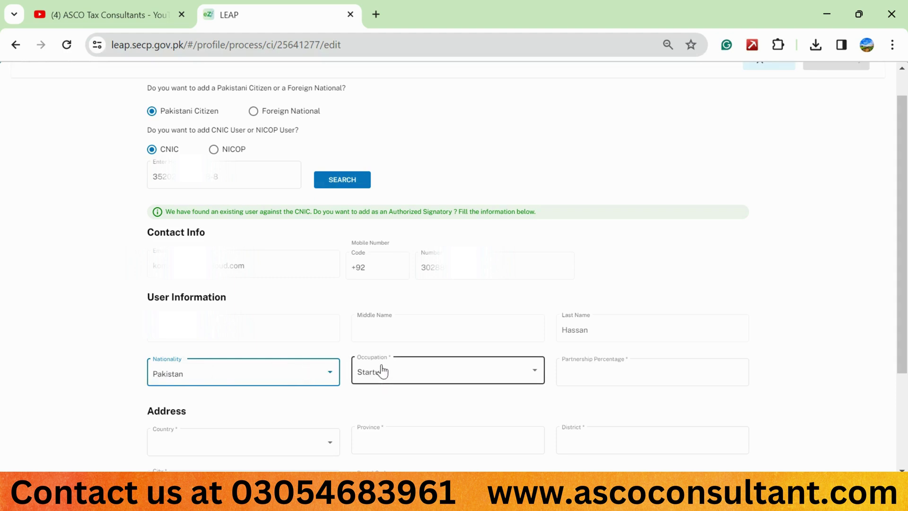
pyautogui.scroll(-1, 381, 371)
pyautogui.click(585, 335)
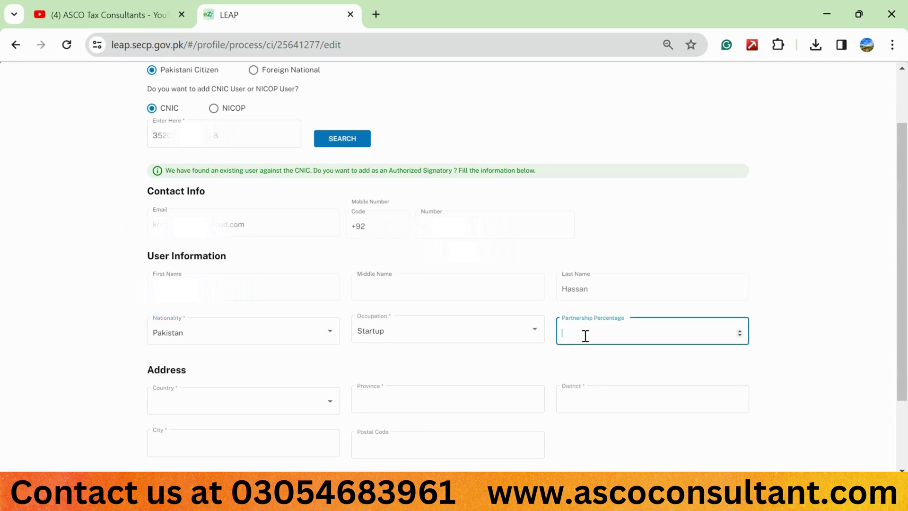
pyautogui.write('33.33')
pyautogui.click(769, 287)
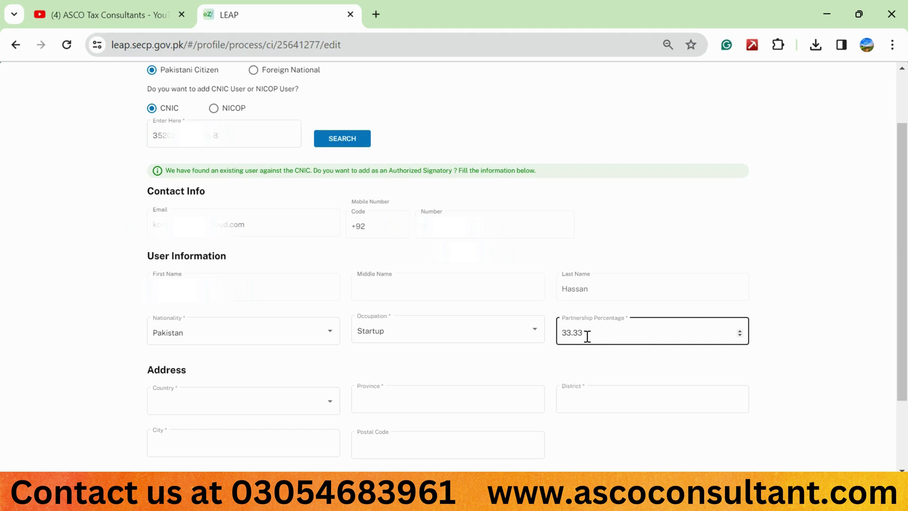
# Set the second partner's address country to Pakistan and province to Punjab.
pyautogui.scroll(-2, 711, 287)
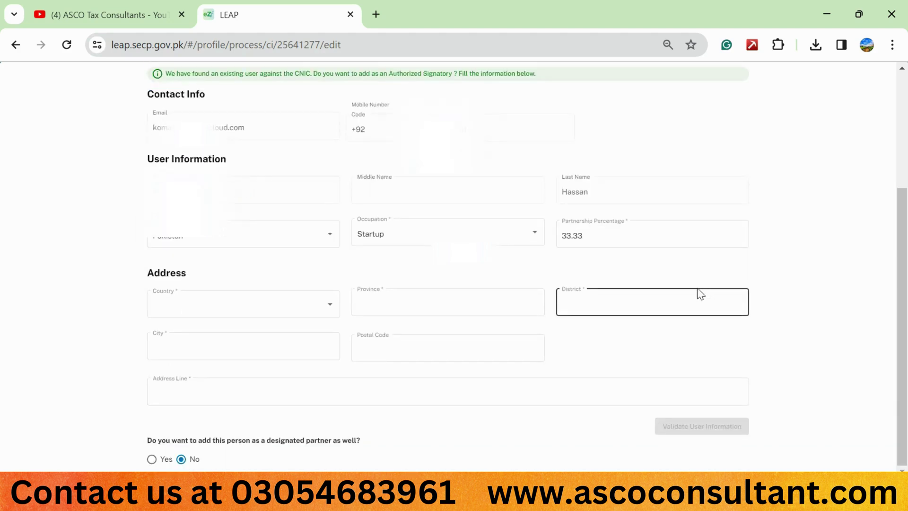
pyautogui.click(308, 309)
pyautogui.press('p')
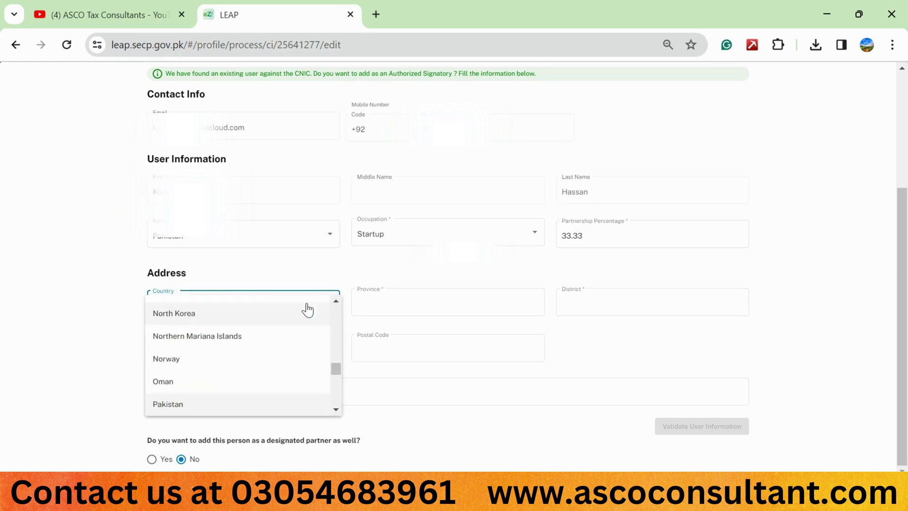
pyautogui.click(189, 404)
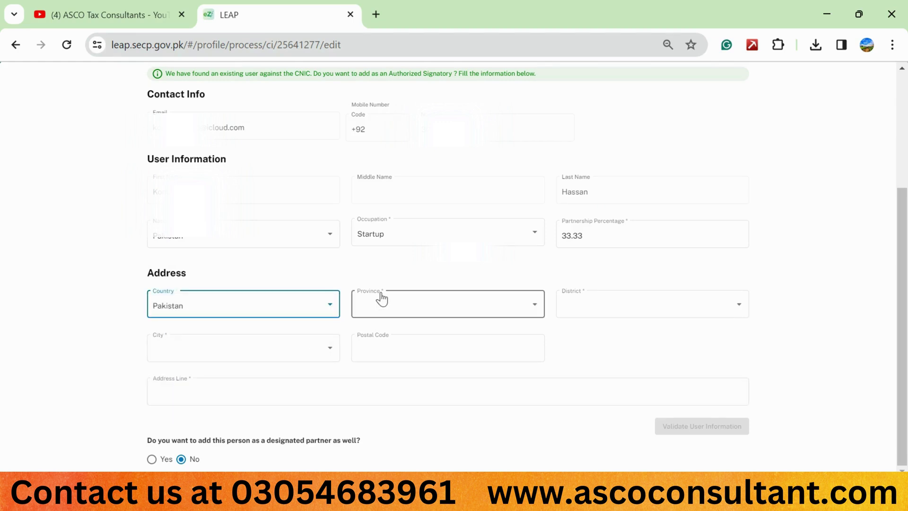
pyautogui.click(382, 304)
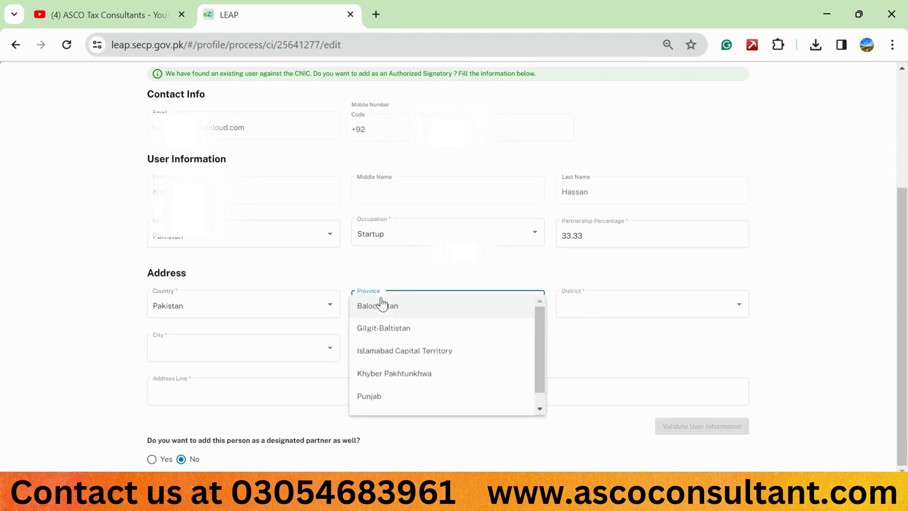
pyautogui.click(379, 406)
# Set the address district to Faisalabad and city to Madina Town.
pyautogui.click(586, 307)
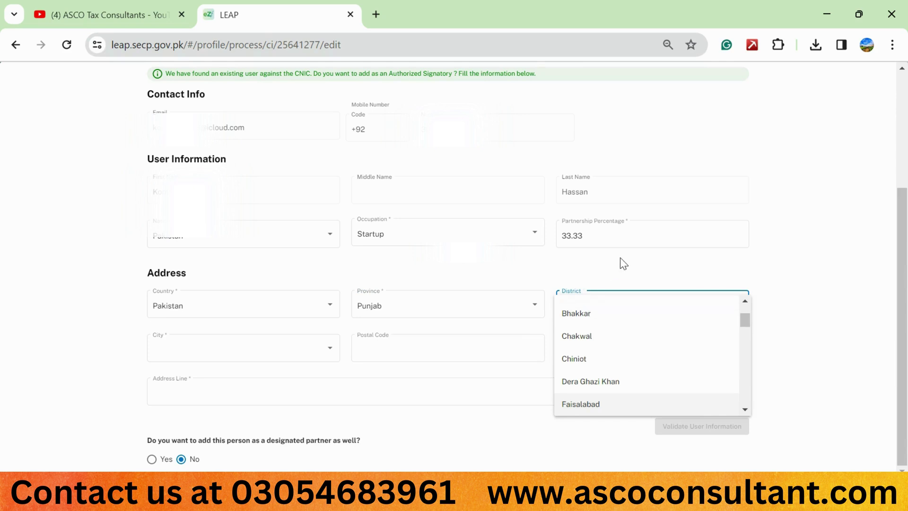
pyautogui.click(620, 258)
pyautogui.click(599, 304)
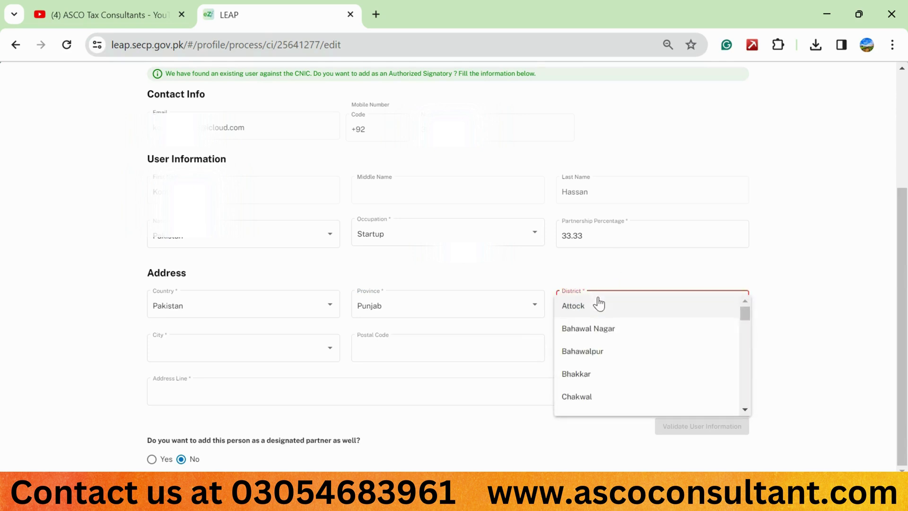
pyautogui.moveTo(743, 315); pyautogui.dragTo(742, 312)
pyautogui.scroll(-1, 741, 312)
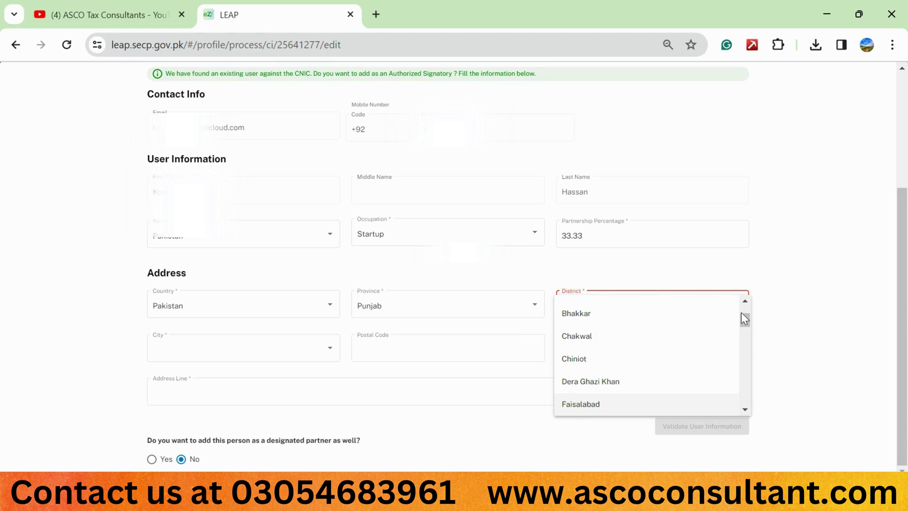
pyautogui.click(594, 407)
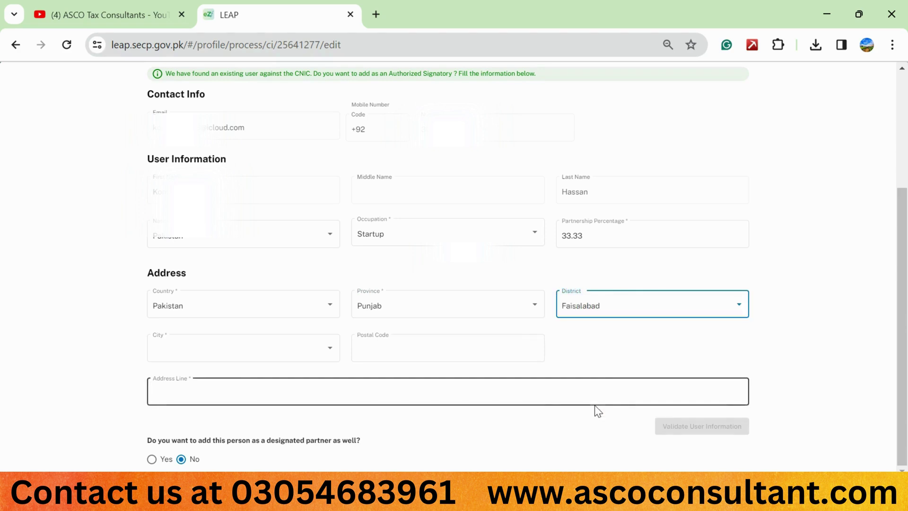
pyautogui.click(267, 355)
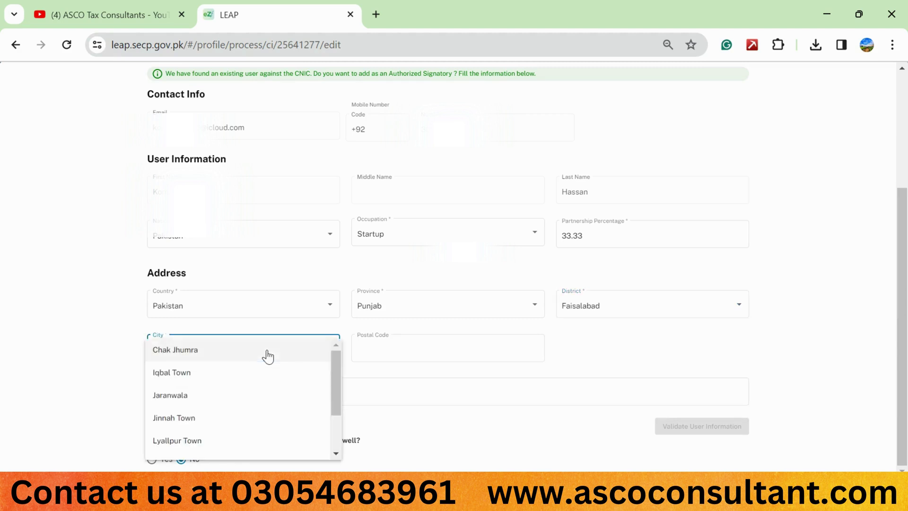
pyautogui.scroll(-2, 322, 377)
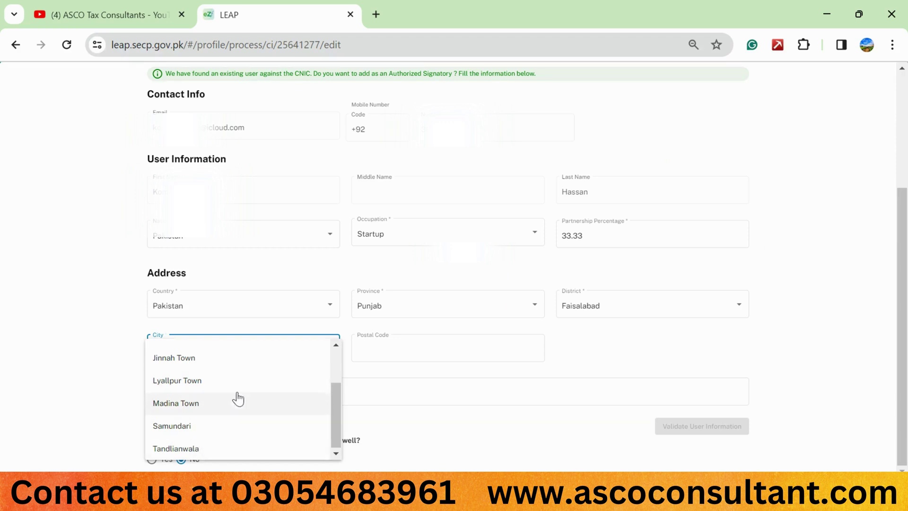
pyautogui.scroll(2, 238, 399)
pyautogui.scroll(-2, 237, 398)
pyautogui.click(227, 405)
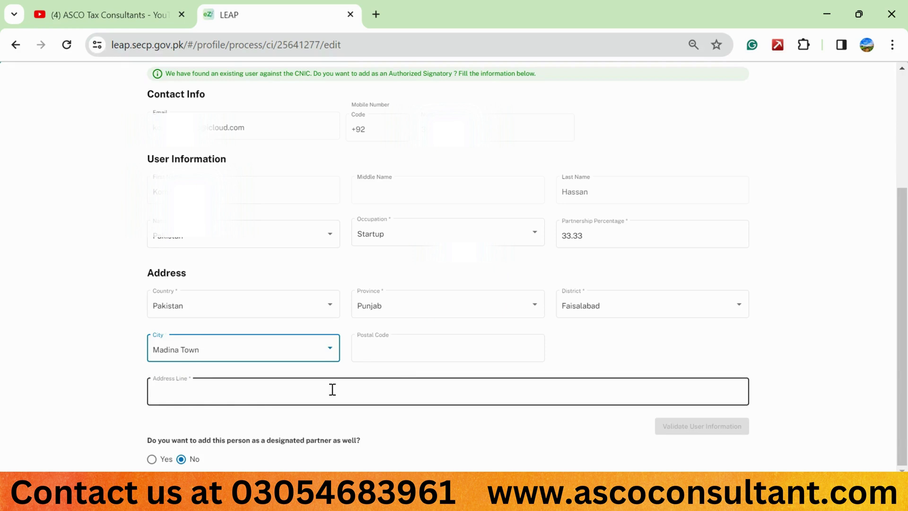
# Enter the second partner's street address line and validate the user information.
pyautogui.click(333, 390)
pyautogui.press('capslock')
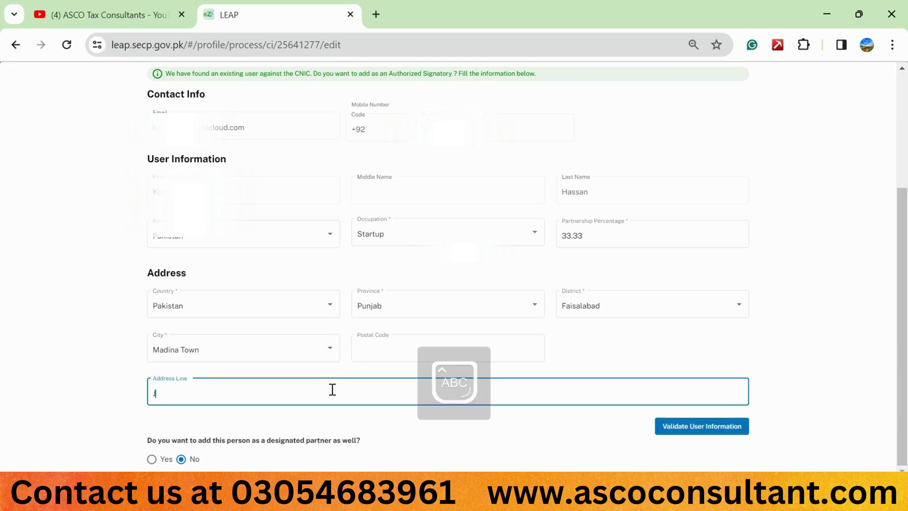
pyautogui.press('capslock')
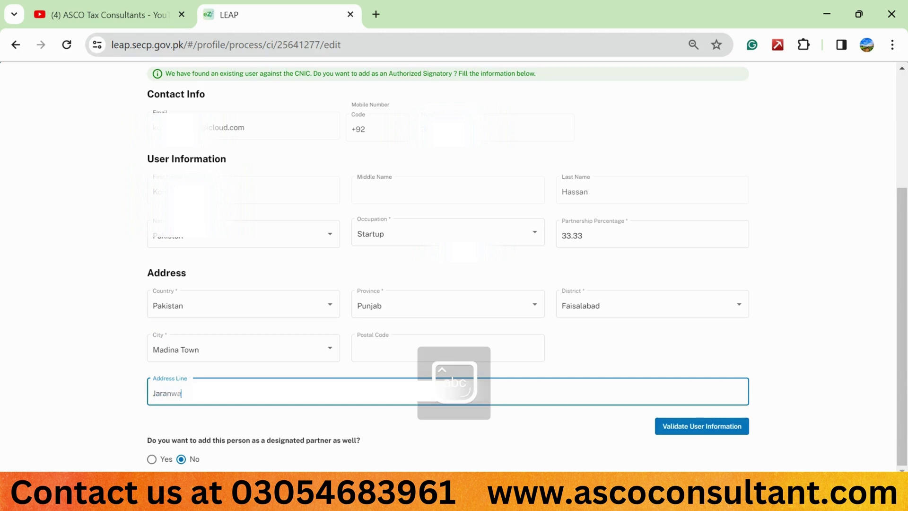
pyautogui.click(591, 358)
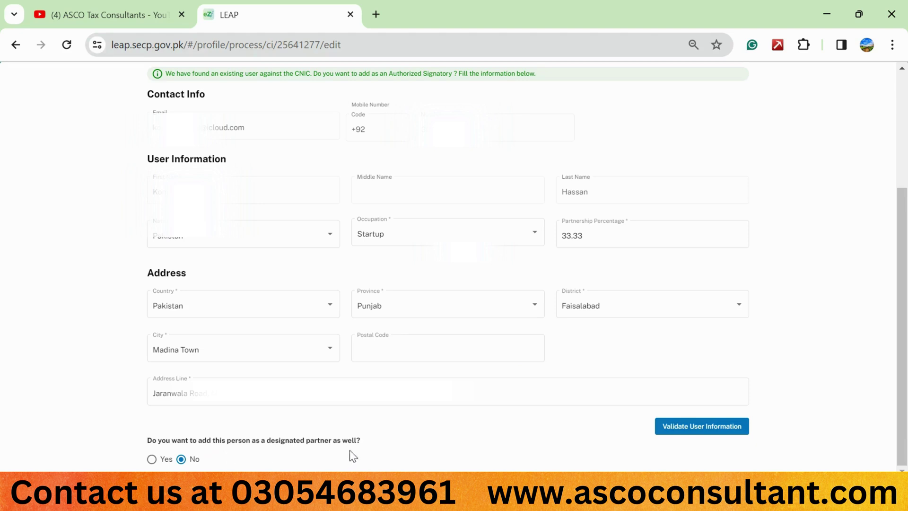
pyautogui.click(679, 427)
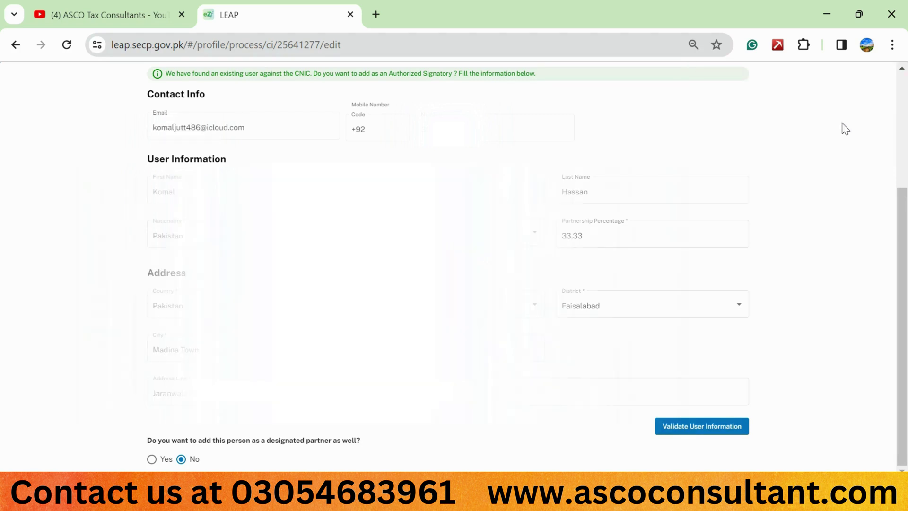
pyautogui.scroll(3, 845, 129)
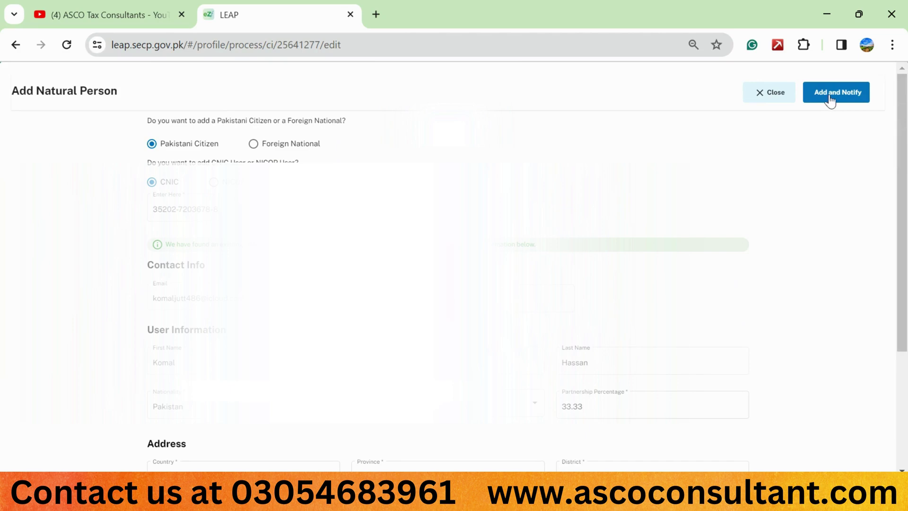
# Add the second partner via Add and Notify, review the list, and start another natural-person entry.
pyautogui.click(830, 97)
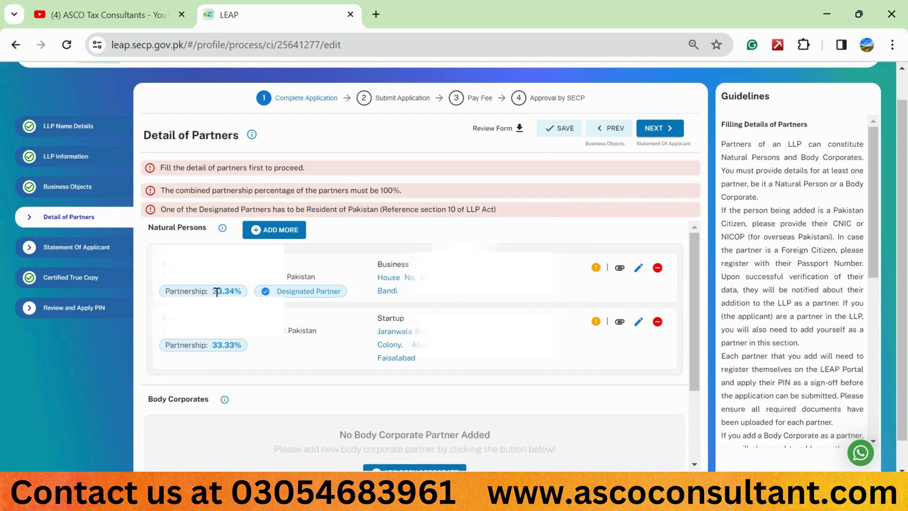
pyautogui.scroll(-1, 303, 292)
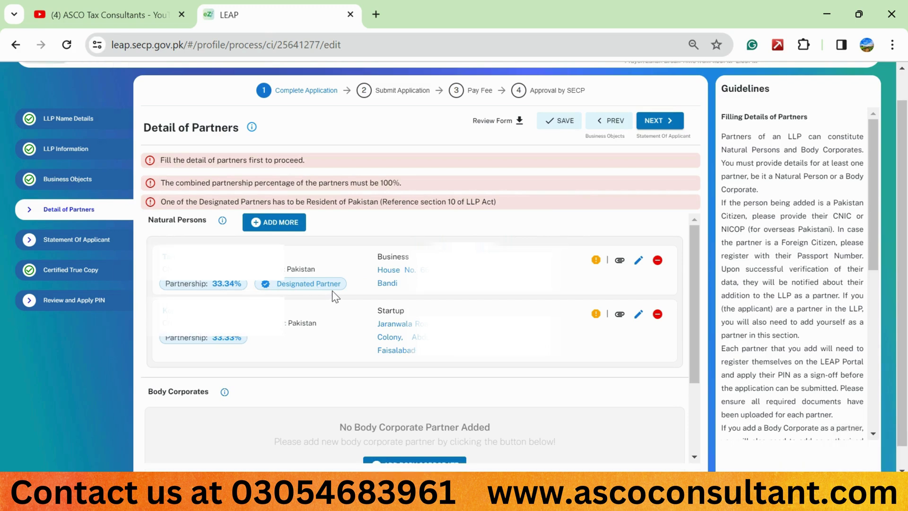
pyautogui.scroll(-3, 273, 375)
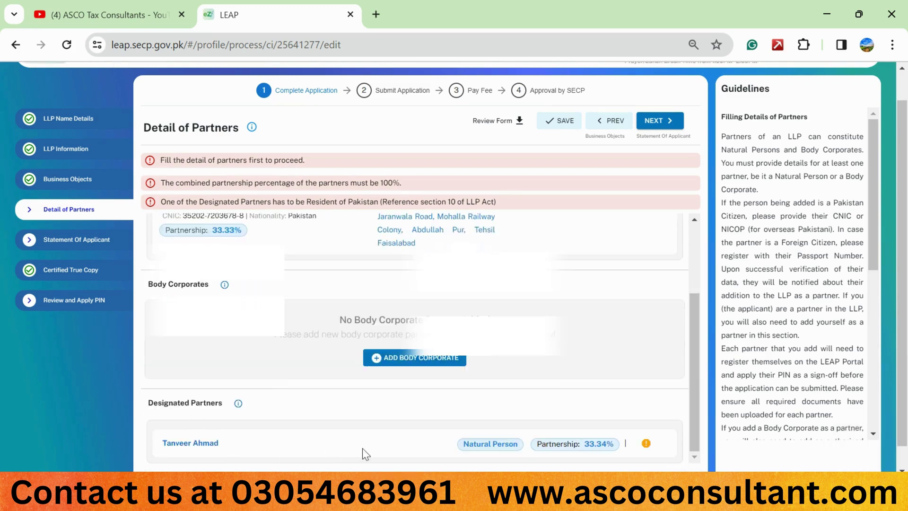
pyautogui.scroll(3, 338, 413)
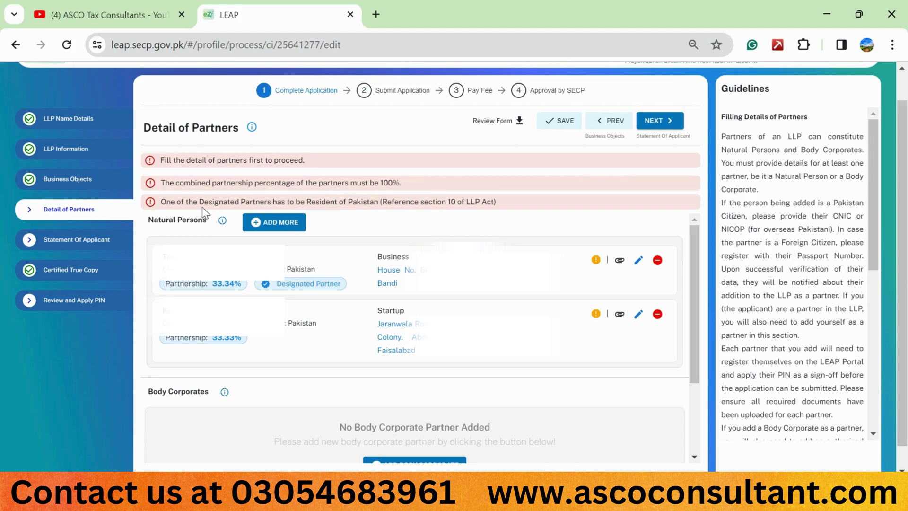
pyautogui.click(273, 225)
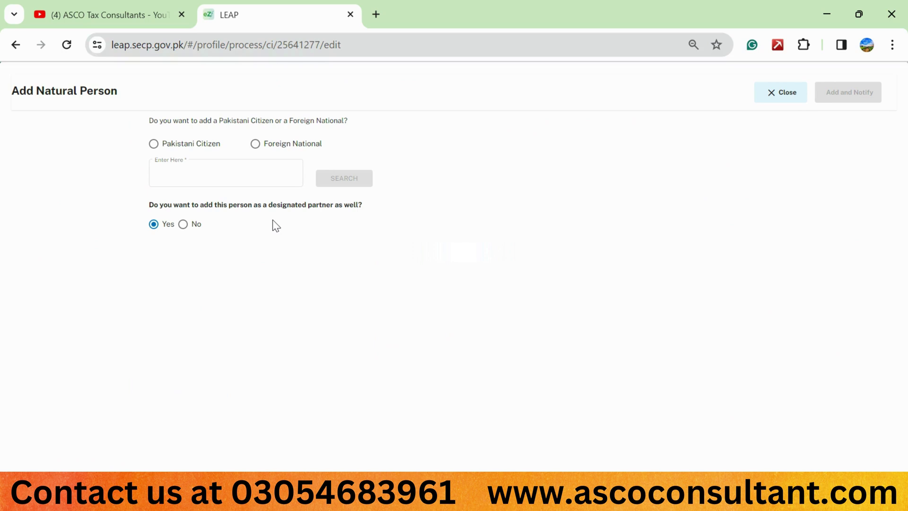
# Search for the third partner as a Pakistani citizen by pasted CNIC, marked non-designated.
pyautogui.click(174, 144)
pyautogui.click(170, 184)
pyautogui.click(173, 211)
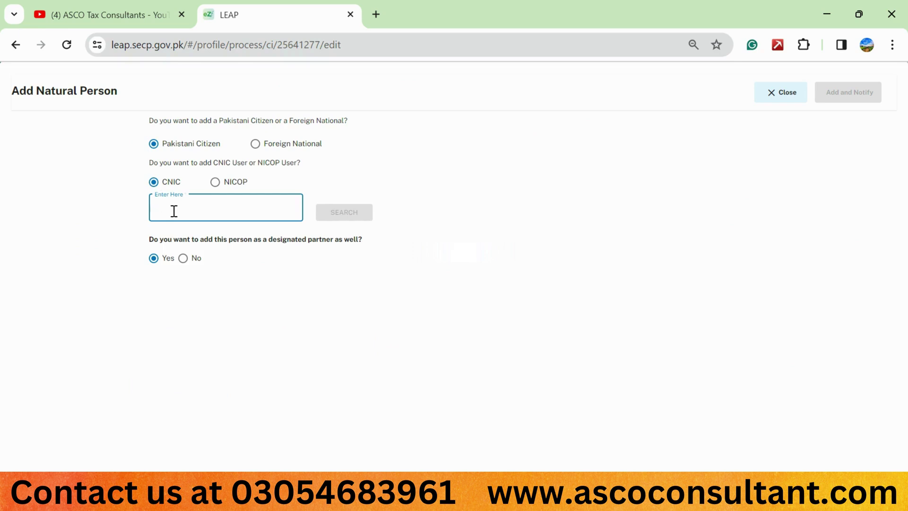
pyautogui.hotkey('ctrl', 'v')
pyautogui.write('1')
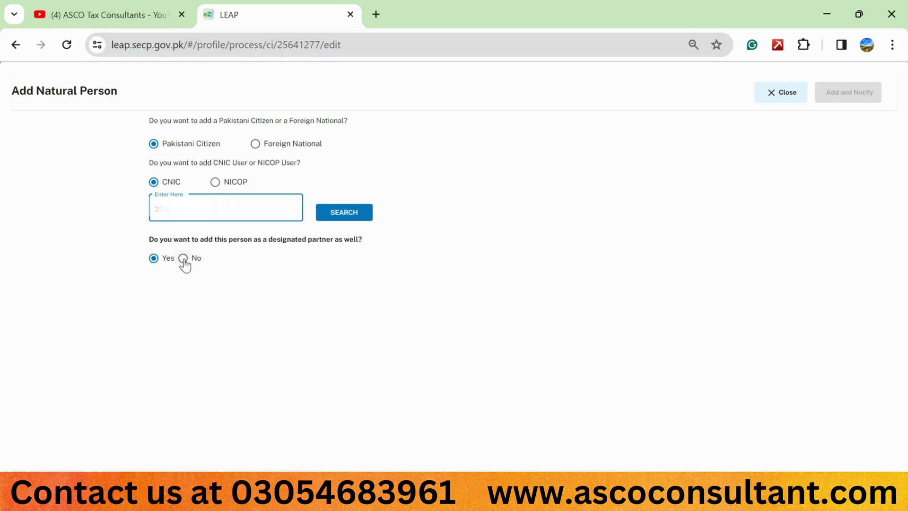
pyautogui.click(183, 259)
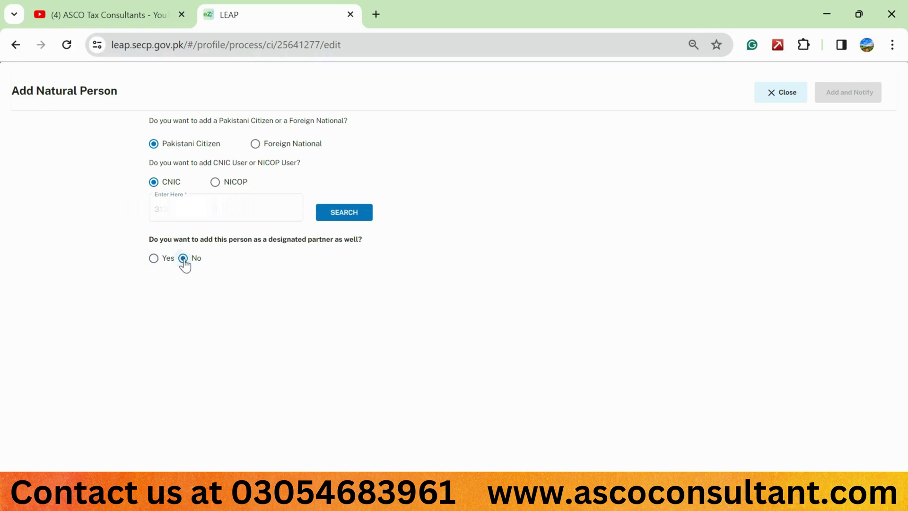
pyautogui.click(344, 217)
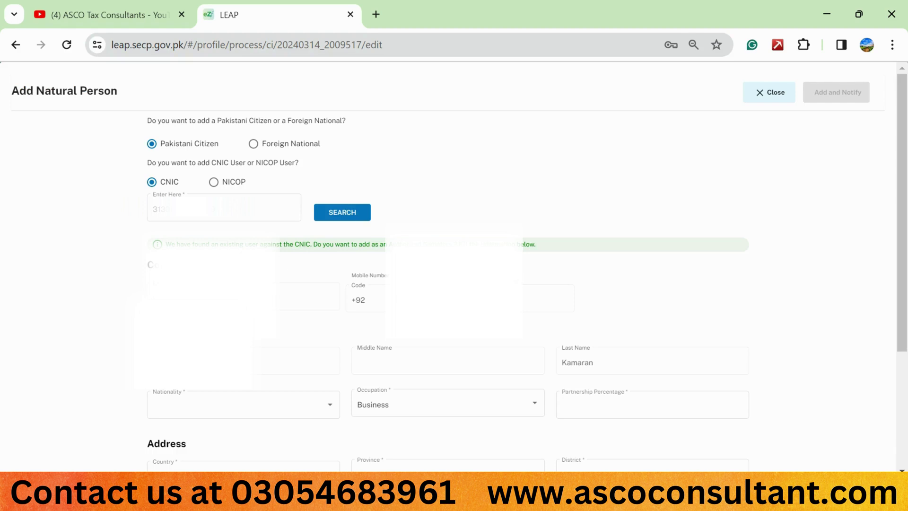
# Set the third partner's nationality to Pakistan and partnership percentage to 33.33.
pyautogui.scroll(-4, 491, 274)
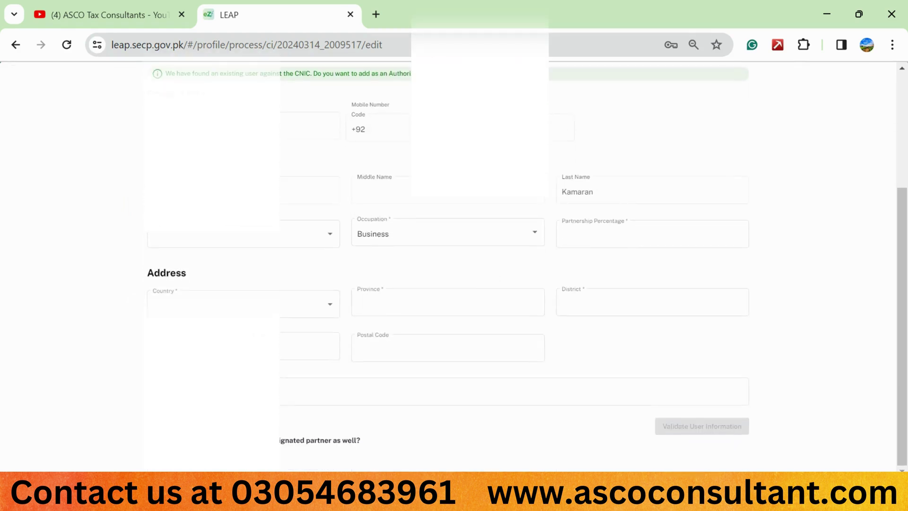
pyautogui.click(218, 238)
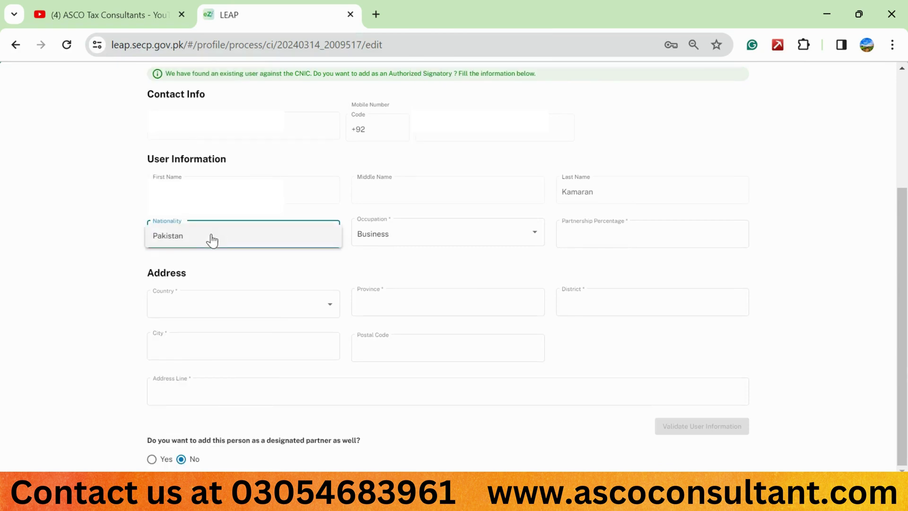
pyautogui.click(192, 244)
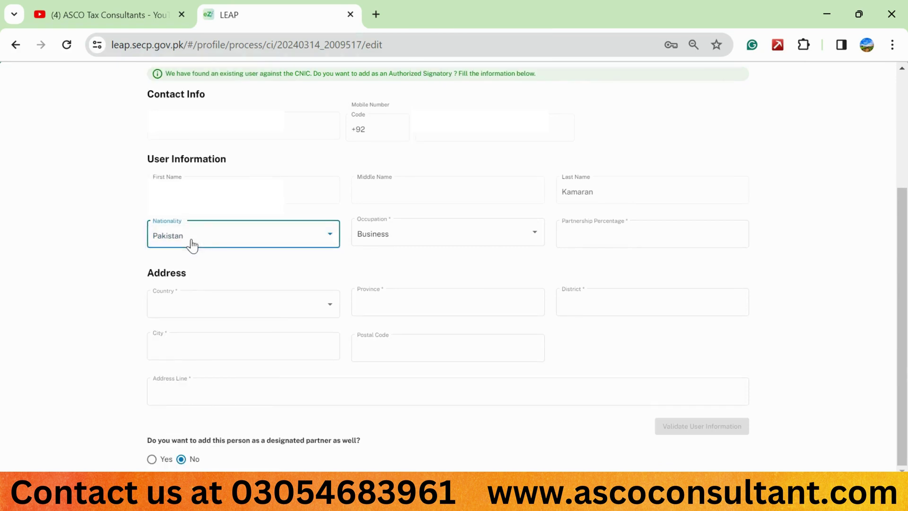
pyautogui.click(578, 235)
pyautogui.write('33.33')
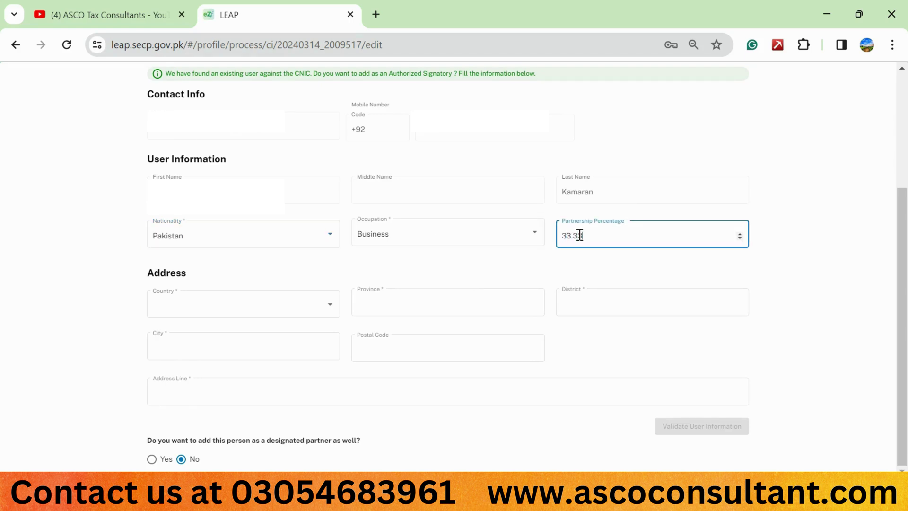
# Set the address to Pakistan, Punjab, Rahim Yar Khan district and Rahim Yar Khan city.
pyautogui.click(282, 310)
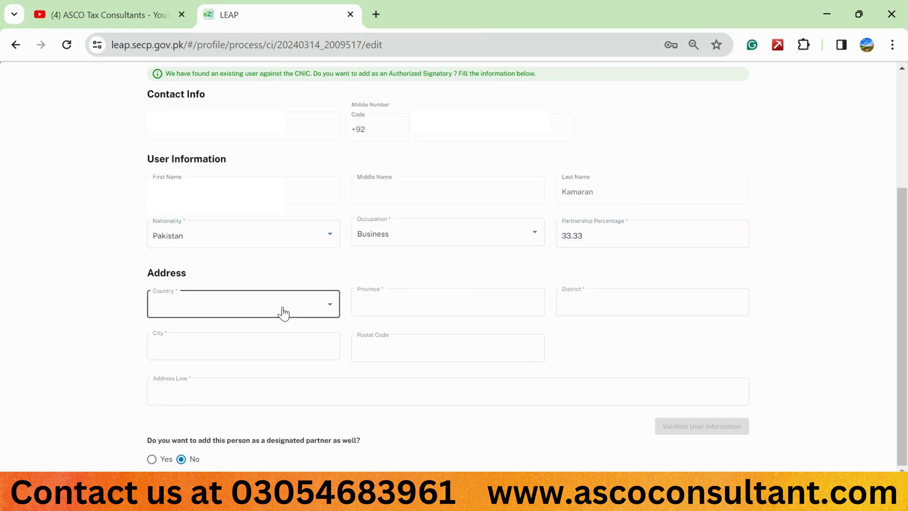
pyautogui.press('p')
pyautogui.press('Return')
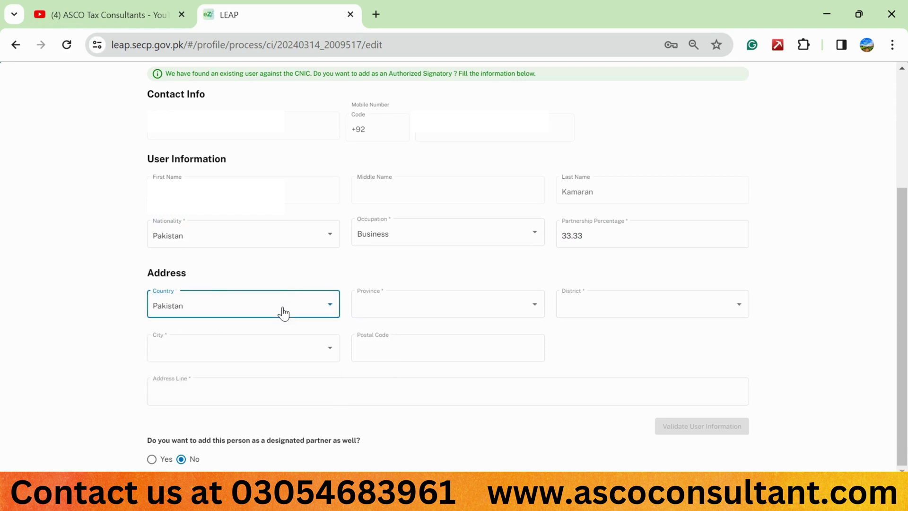
pyautogui.press('Tab')
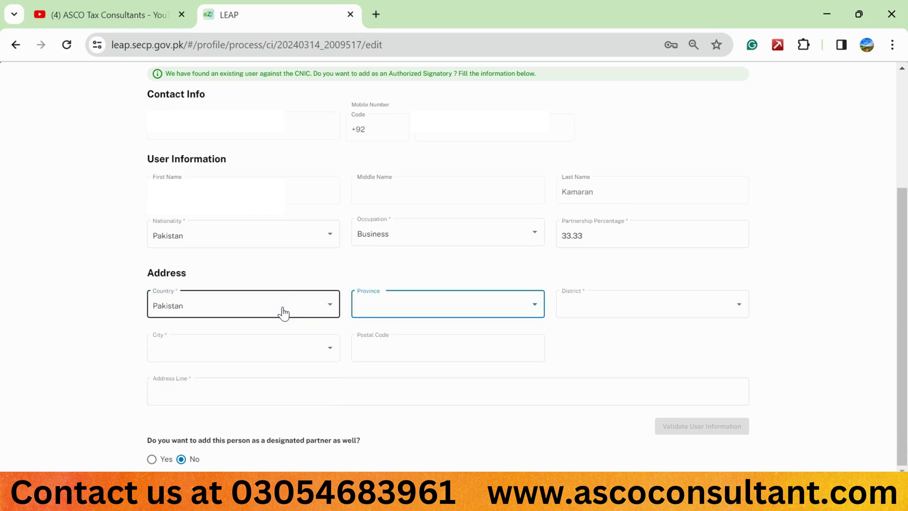
pyautogui.press('p')
pyautogui.press('Tab')
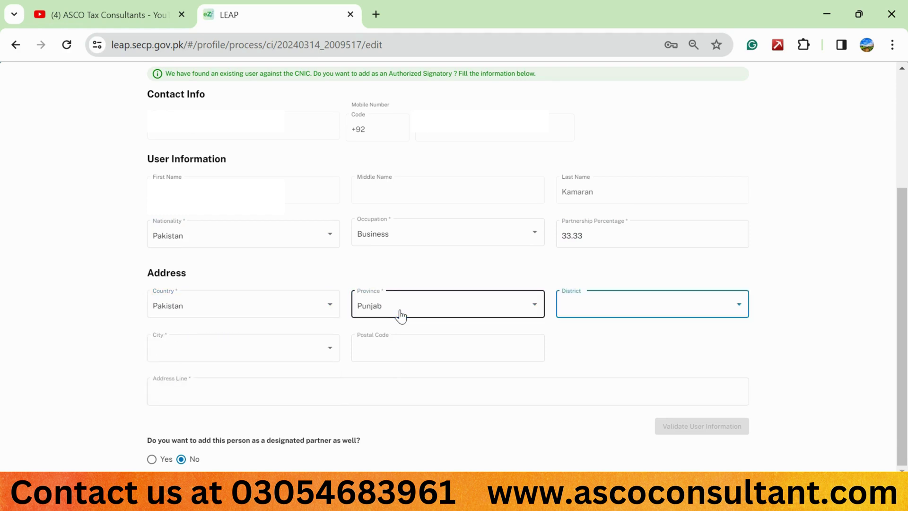
pyautogui.press('r')
pyautogui.press('r')
pyautogui.press('Up')
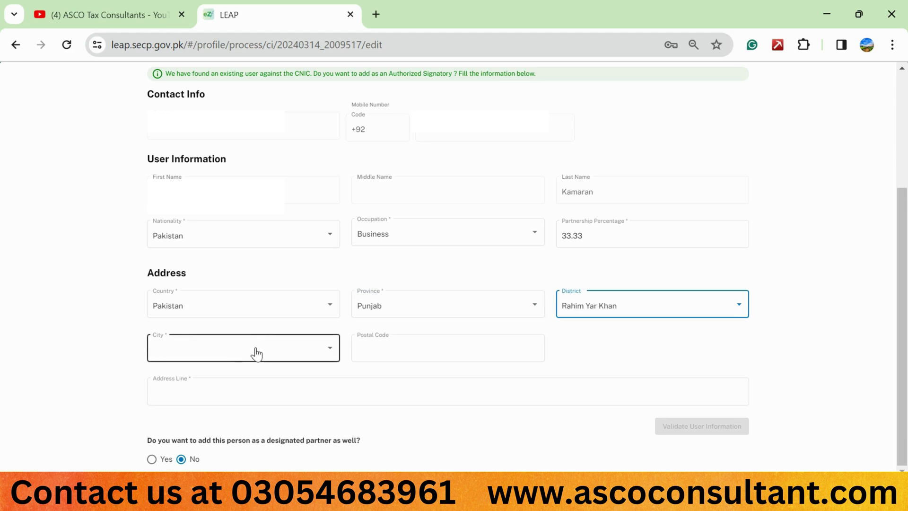
pyautogui.click(256, 354)
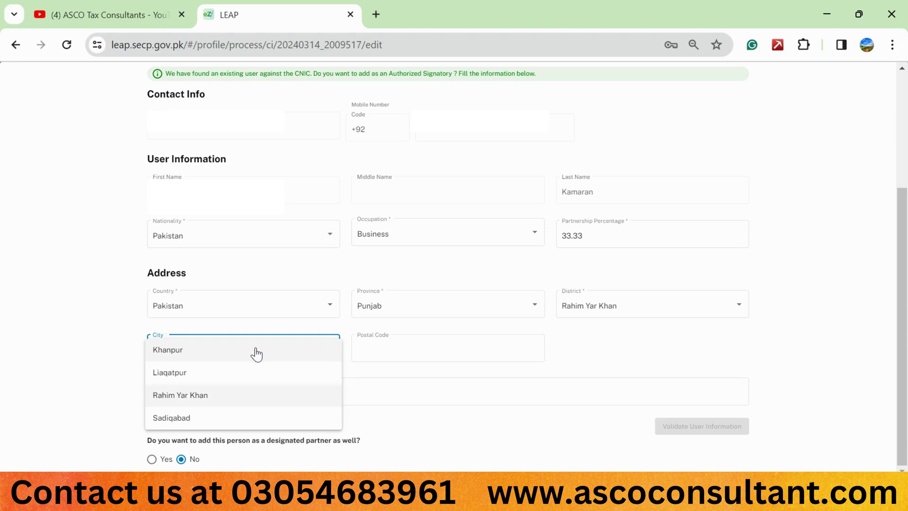
pyautogui.click(225, 395)
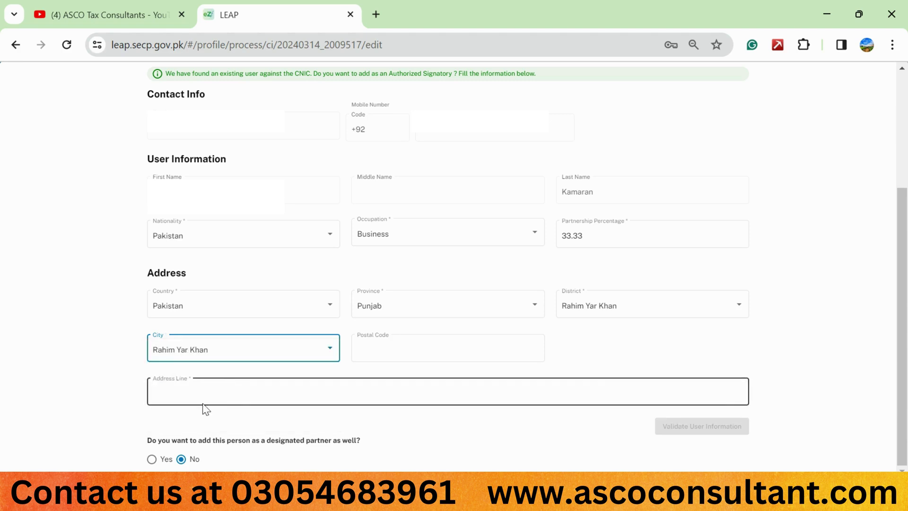
# Type the third partner's street address line and validate the user information.
pyautogui.click(236, 391)
pyautogui.write('Bati')
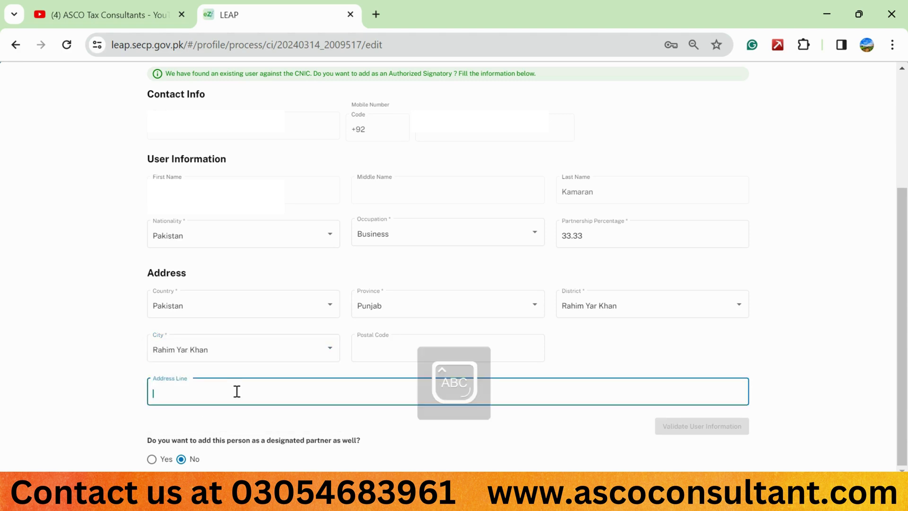
pyautogui.press('BackSpace')
pyautogui.press('BackSpace')
pyautogui.press('BackSpace')
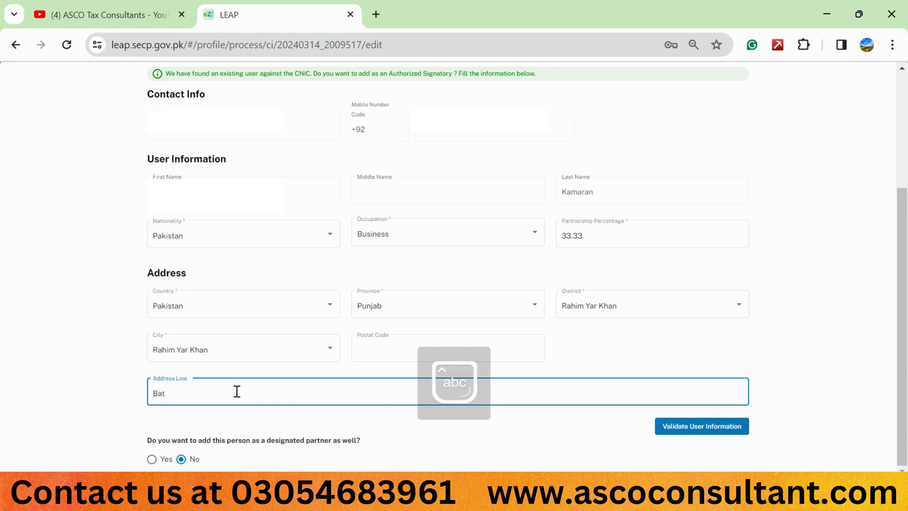
pyautogui.write('sti ch')
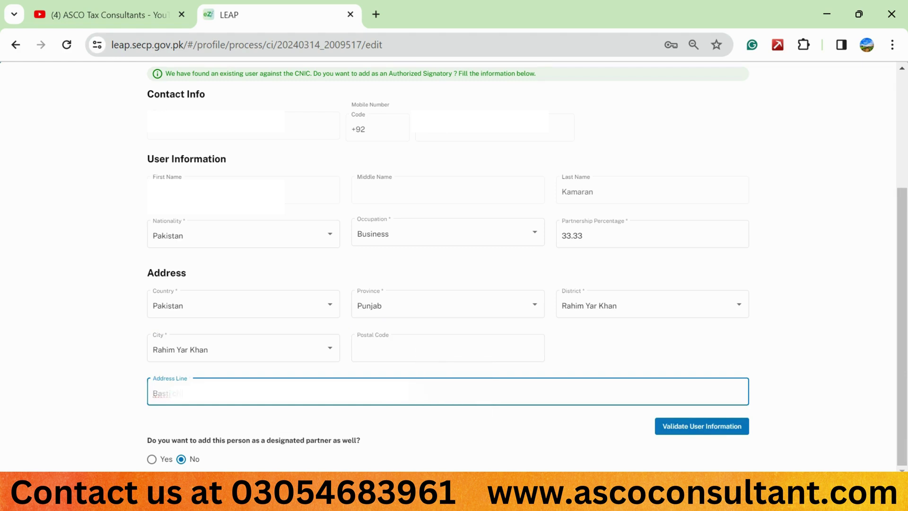
pyautogui.write('Q')
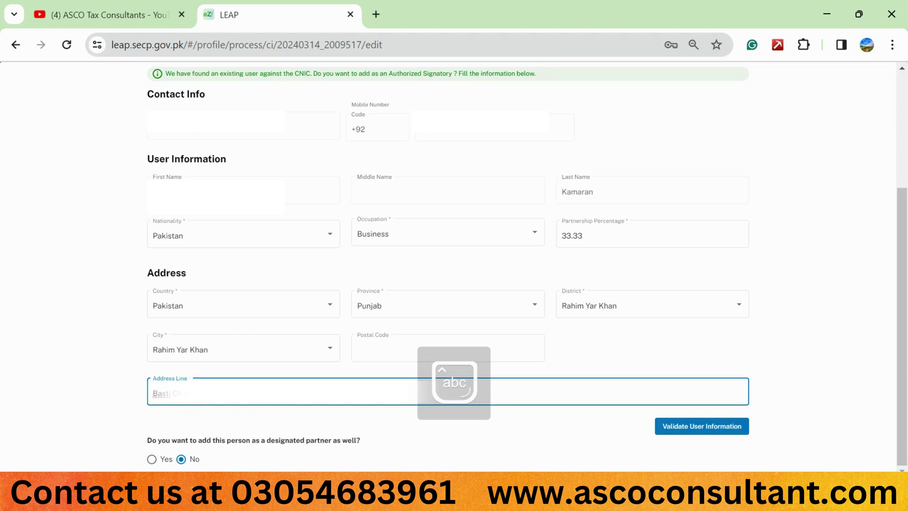
pyautogui.press('capslock')
pyautogui.press('capslock')
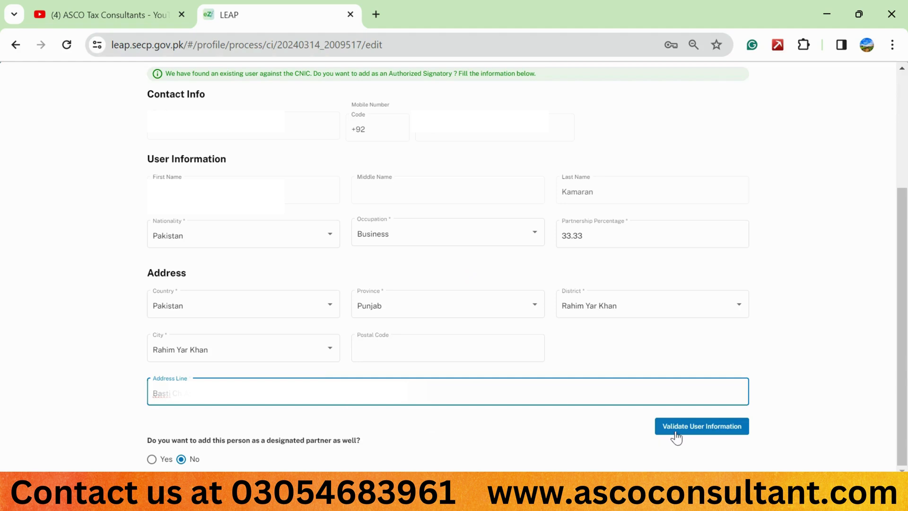
pyautogui.click(707, 430)
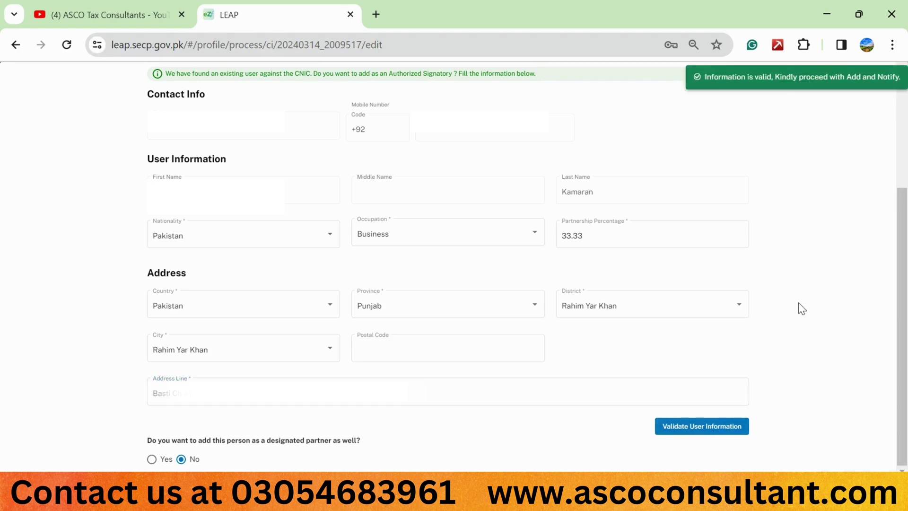